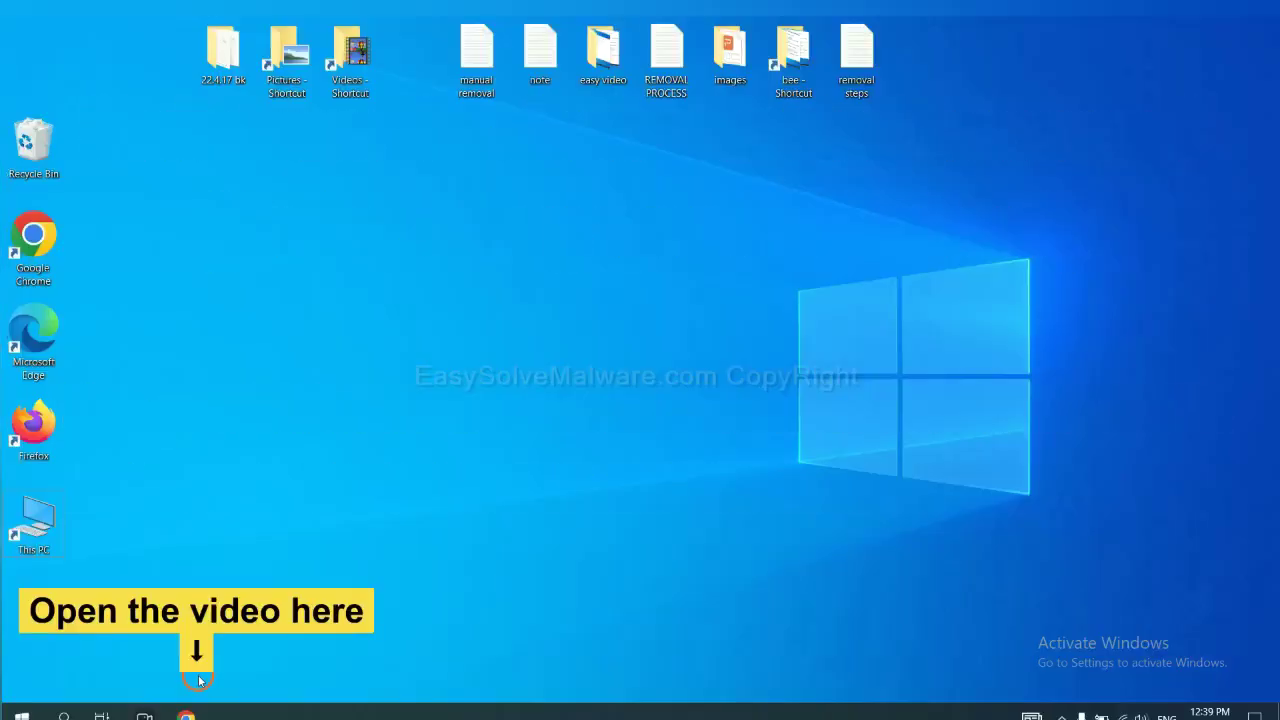
# Follow the video's guide link to easysolvemalware.com and download SpyHunter for Windows
pyautogui.click(186, 714)
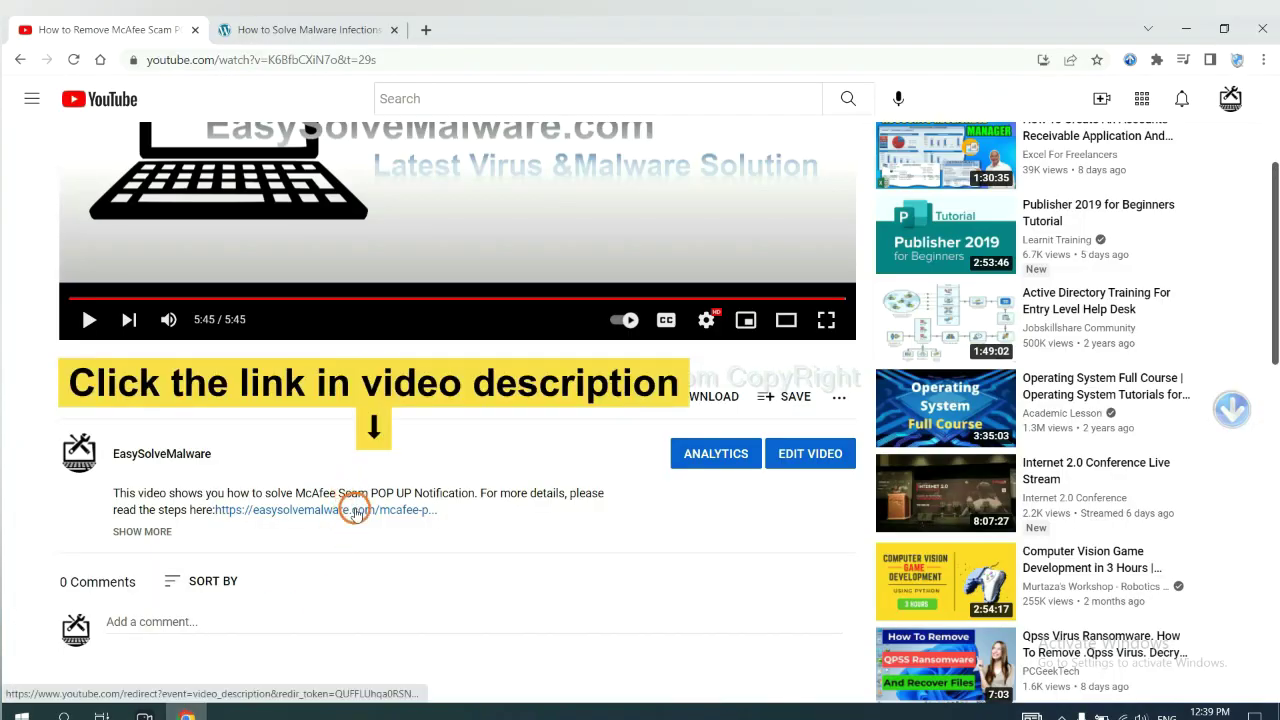
pyautogui.click(355, 511)
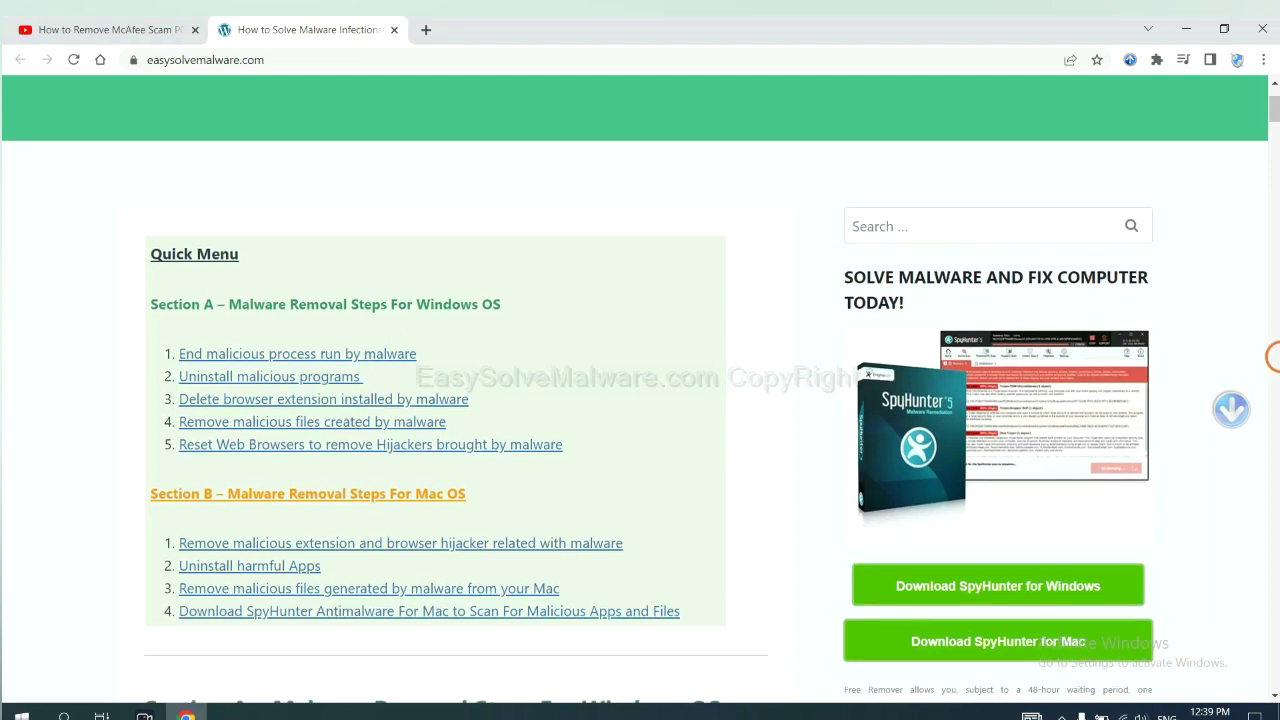
pyautogui.scroll(-3, 1272, 350)
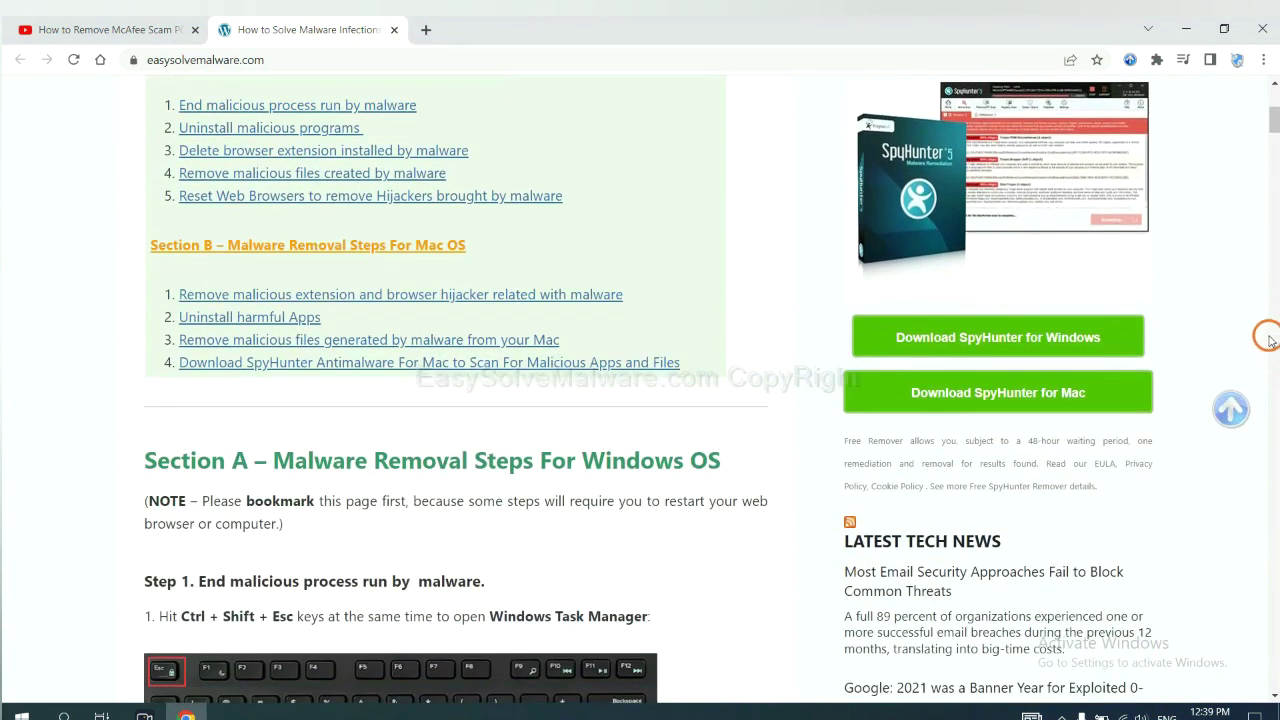
pyautogui.click(1088, 335)
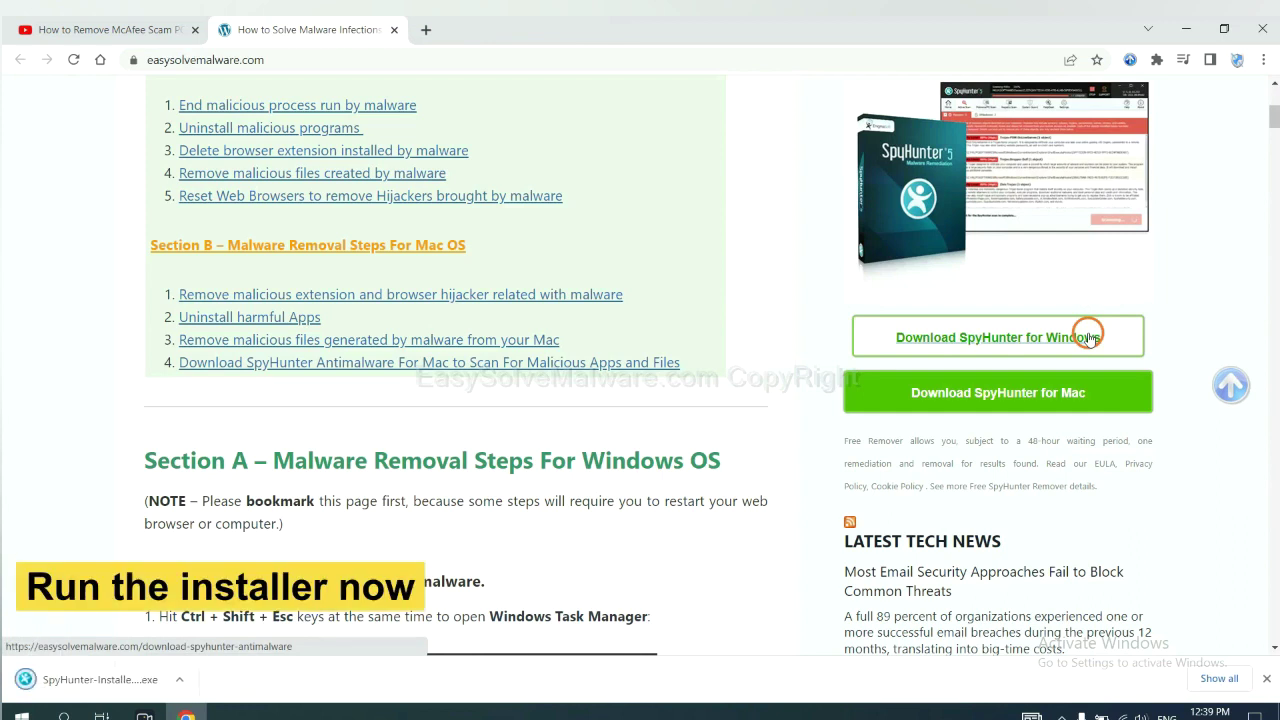
# Run the SpyHunter installer in English, accept the EULA, install, and finish setup
pyautogui.click(83, 680)
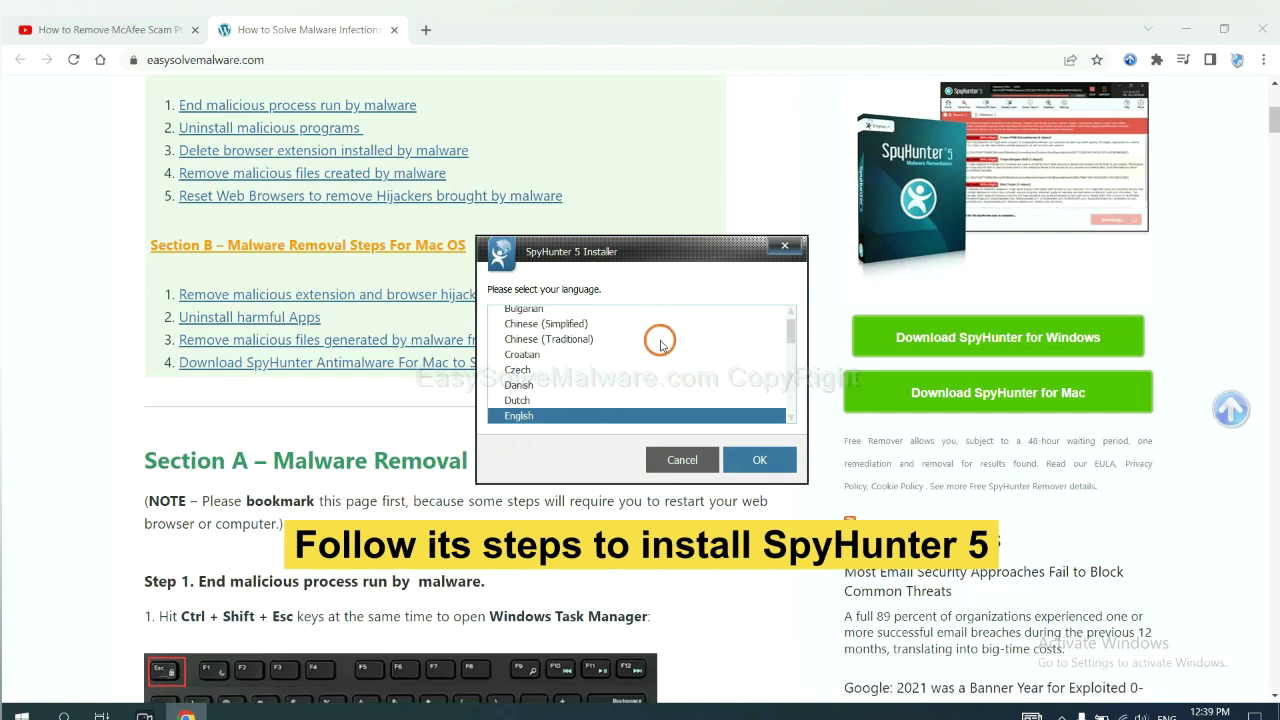
pyautogui.click(741, 459)
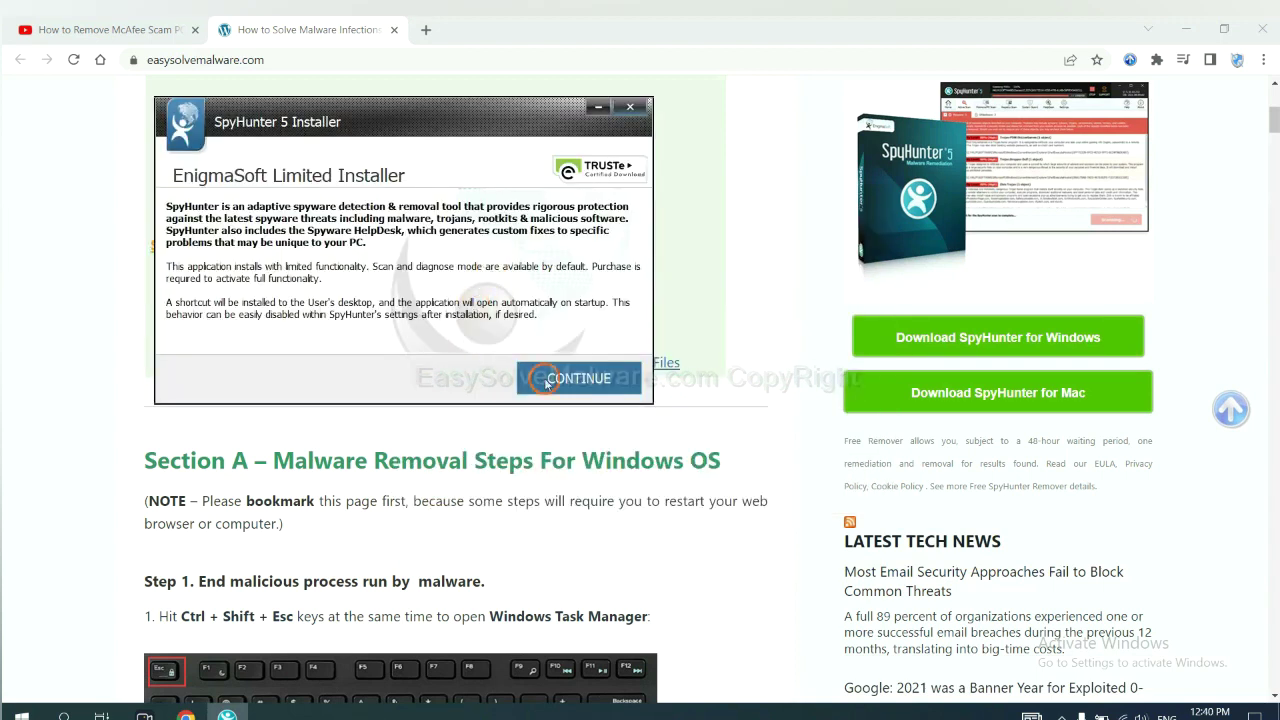
pyautogui.click(548, 380)
pyautogui.click(414, 336)
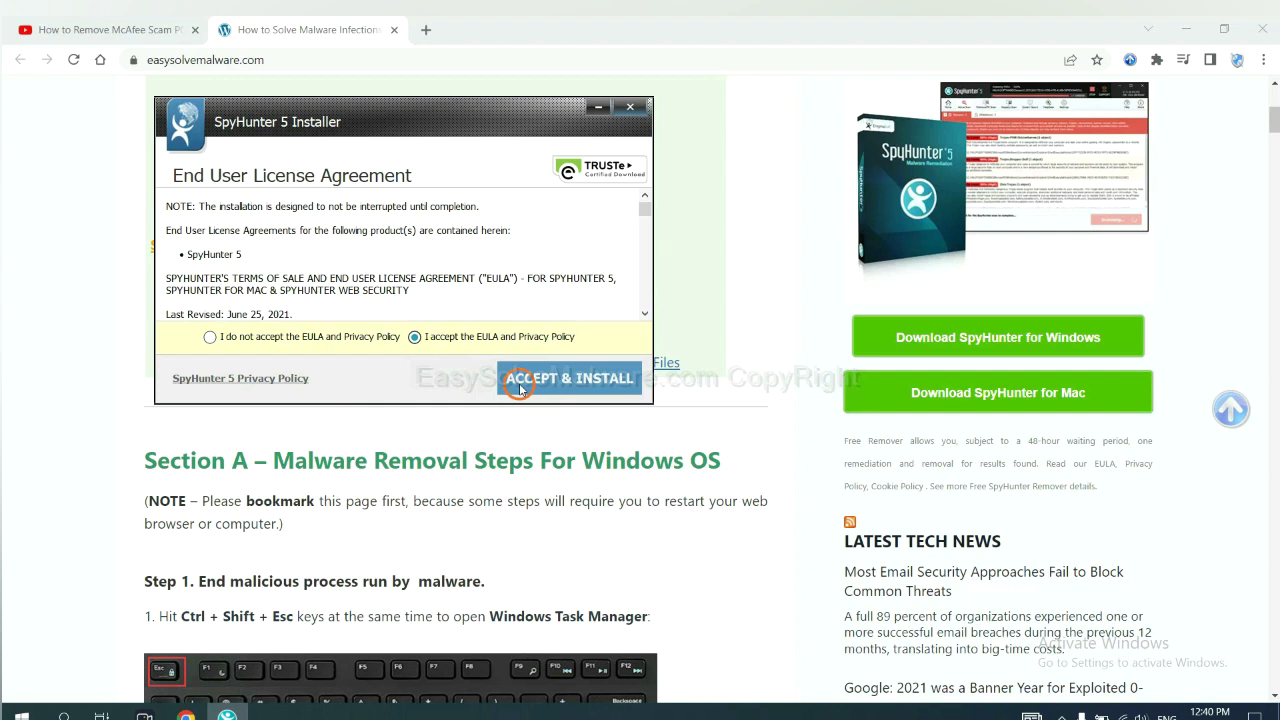
pyautogui.click(519, 386)
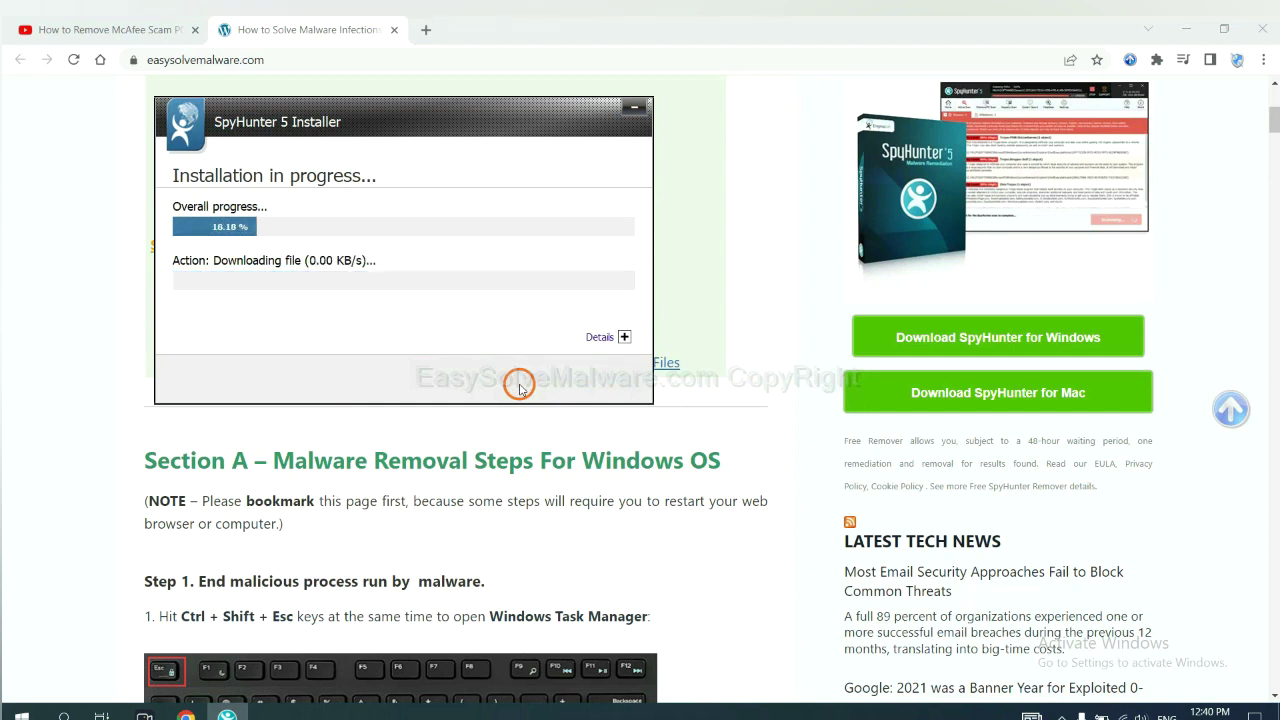
pyautogui.click(622, 462)
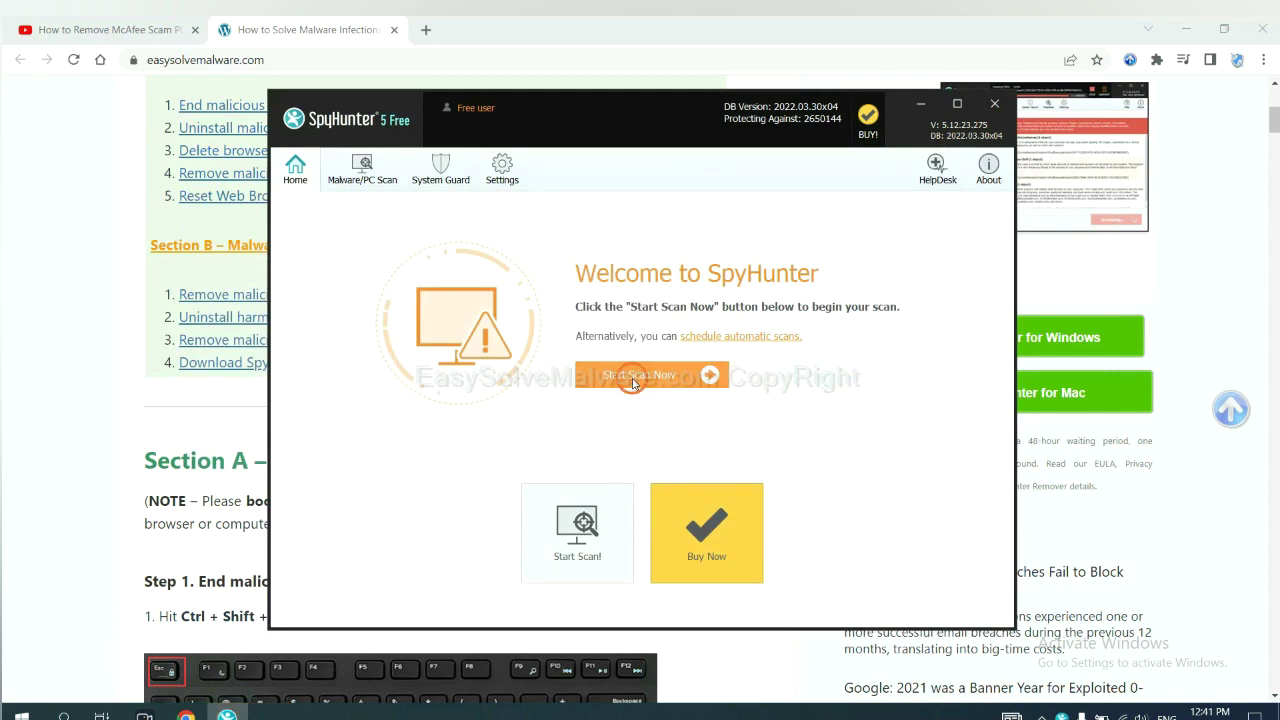
# Scan the PC with SpyHunter and proceed past results flagging remove360.bat
pyautogui.click(633, 384)
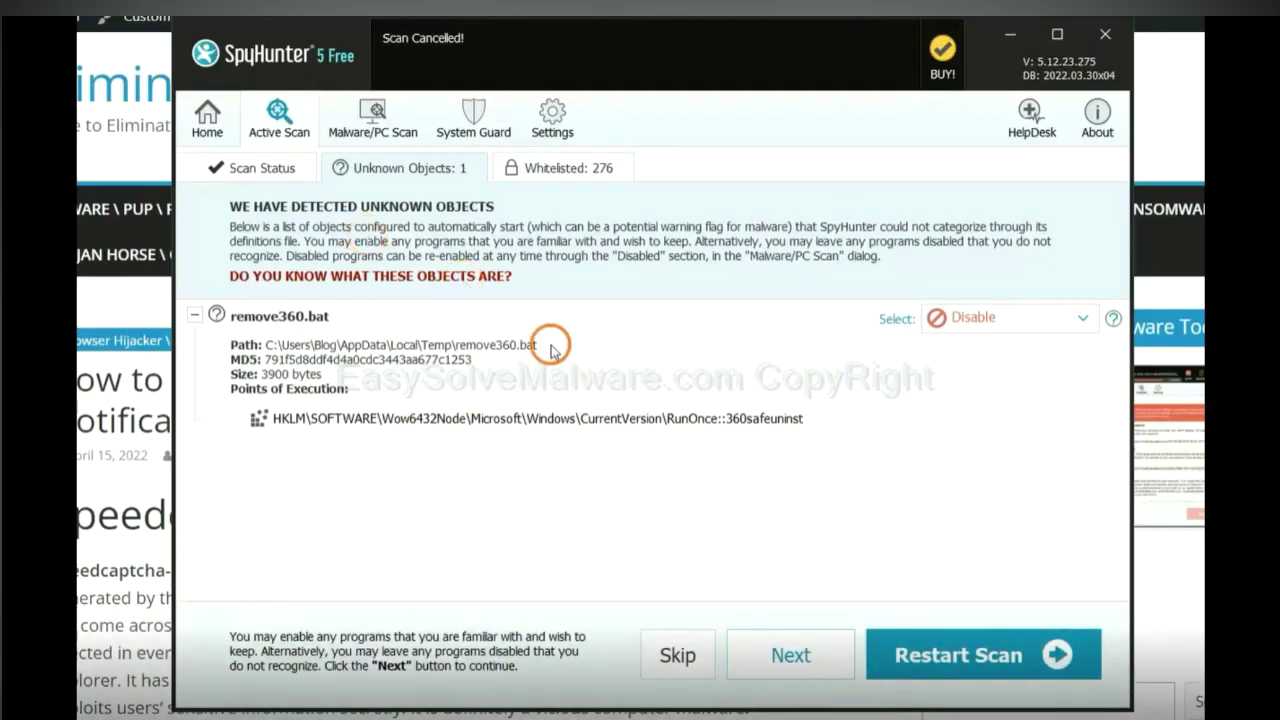
pyautogui.click(790, 658)
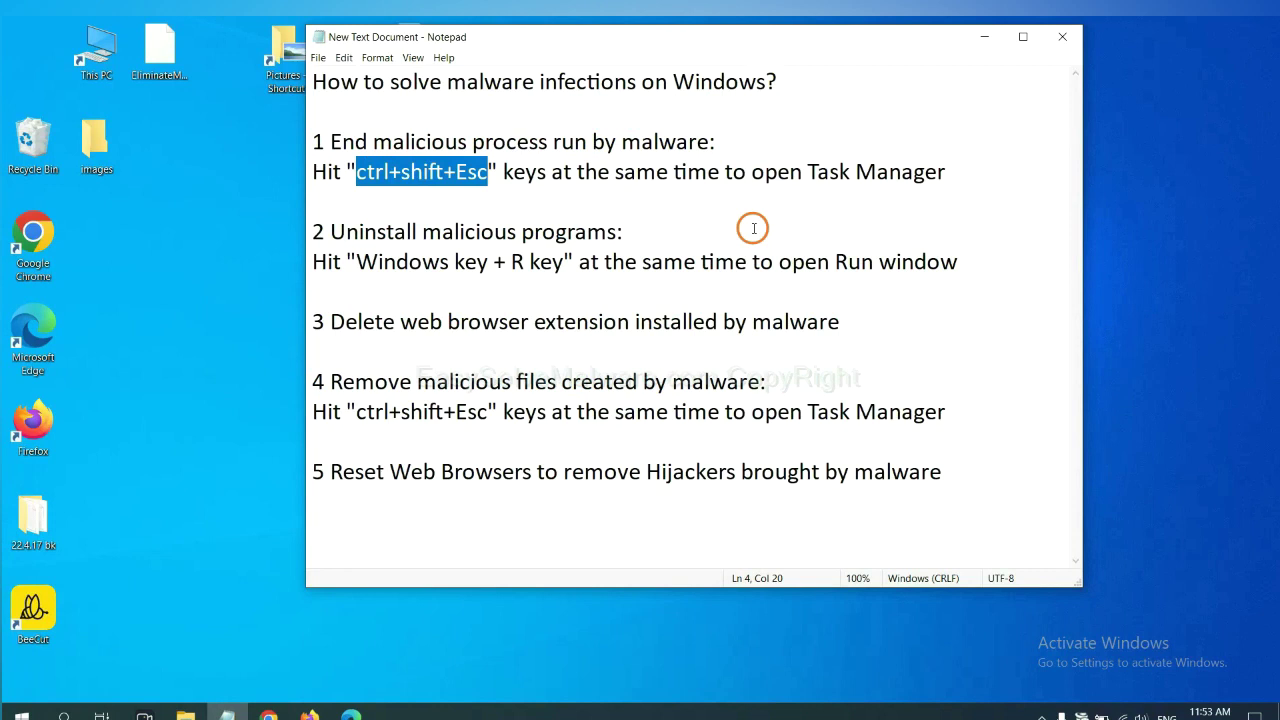
pyautogui.click(457, 174)
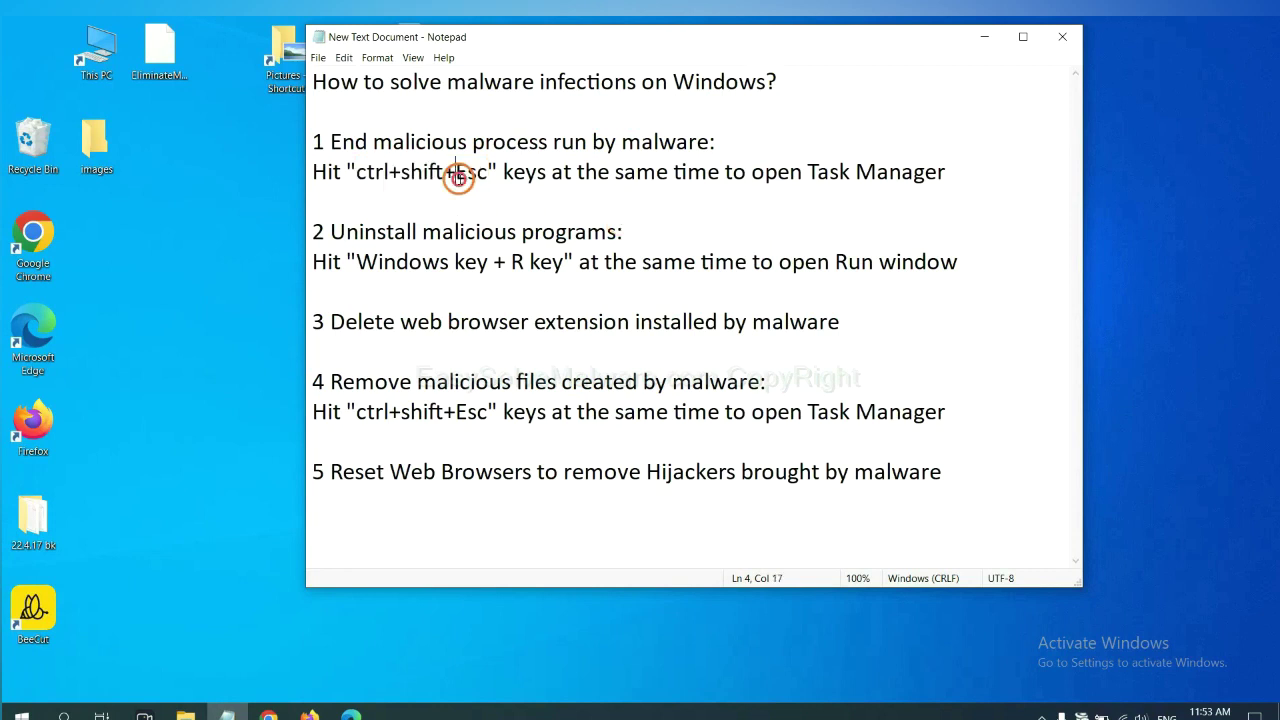
pyautogui.moveTo(487, 175); pyautogui.dragTo(360, 174)
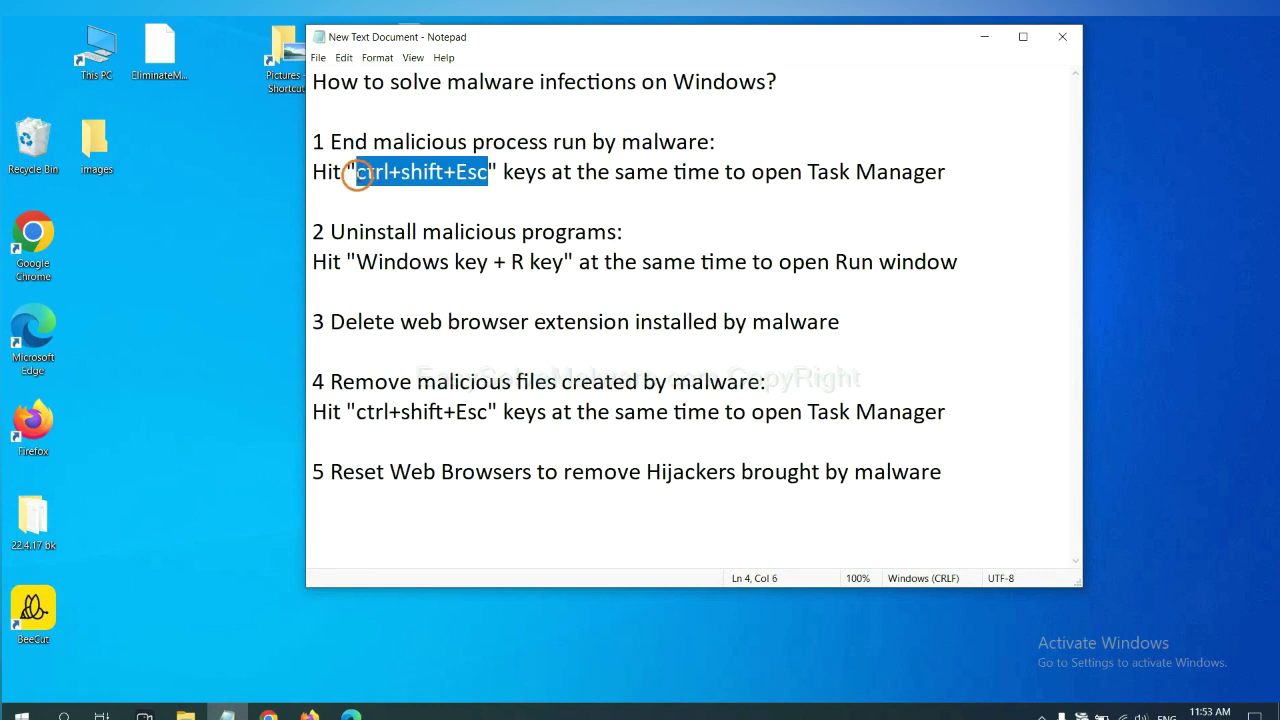
pyautogui.hotkey('ctrl', 'shift', 'Escape')
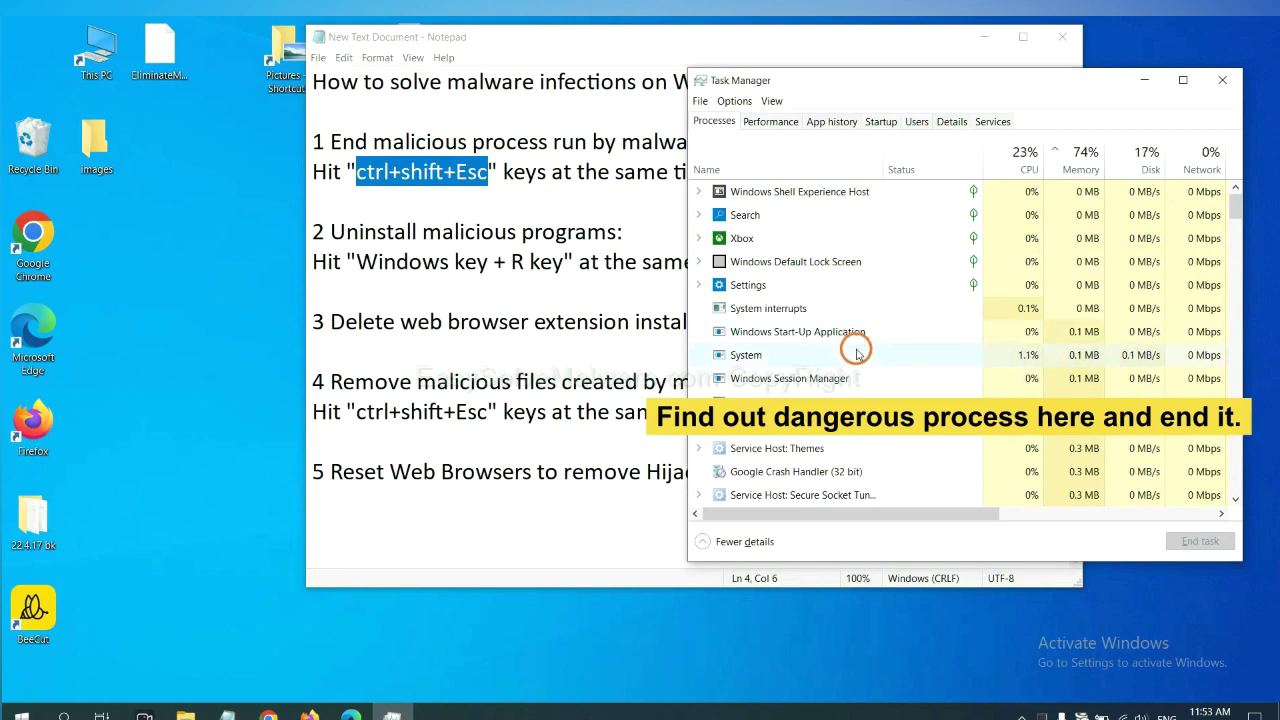
pyautogui.click(857, 354)
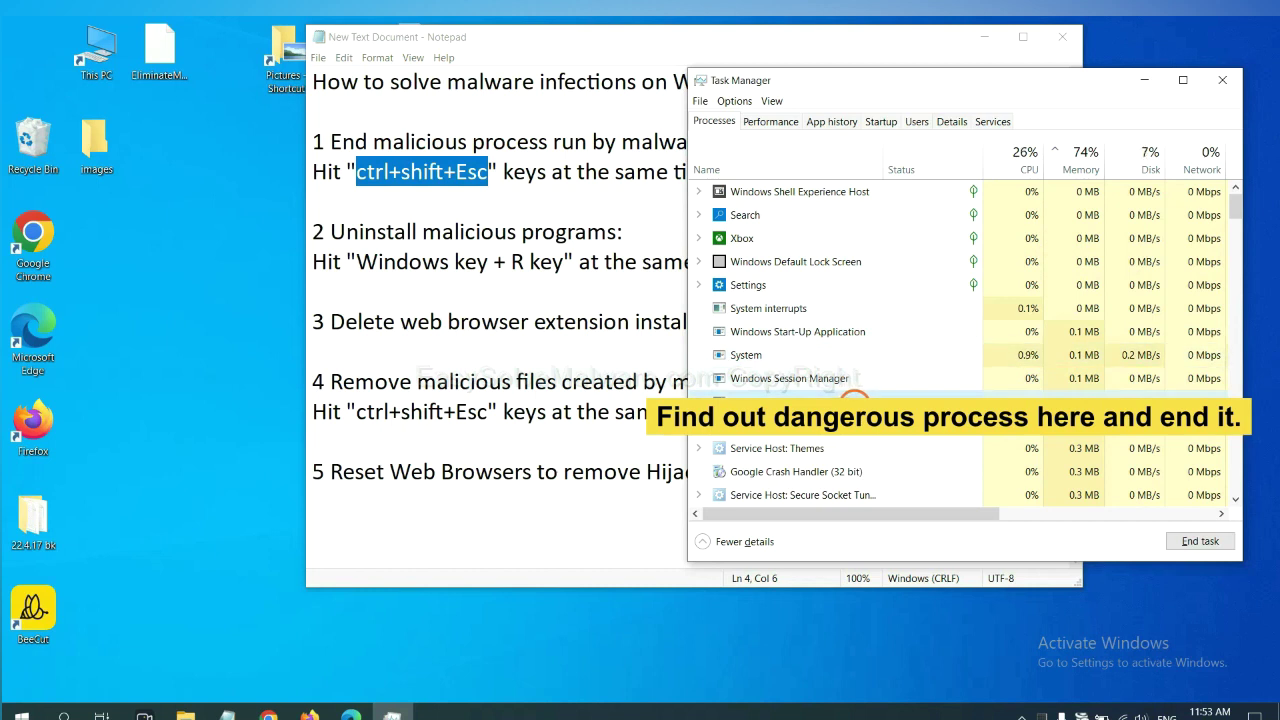
pyautogui.click(1210, 541)
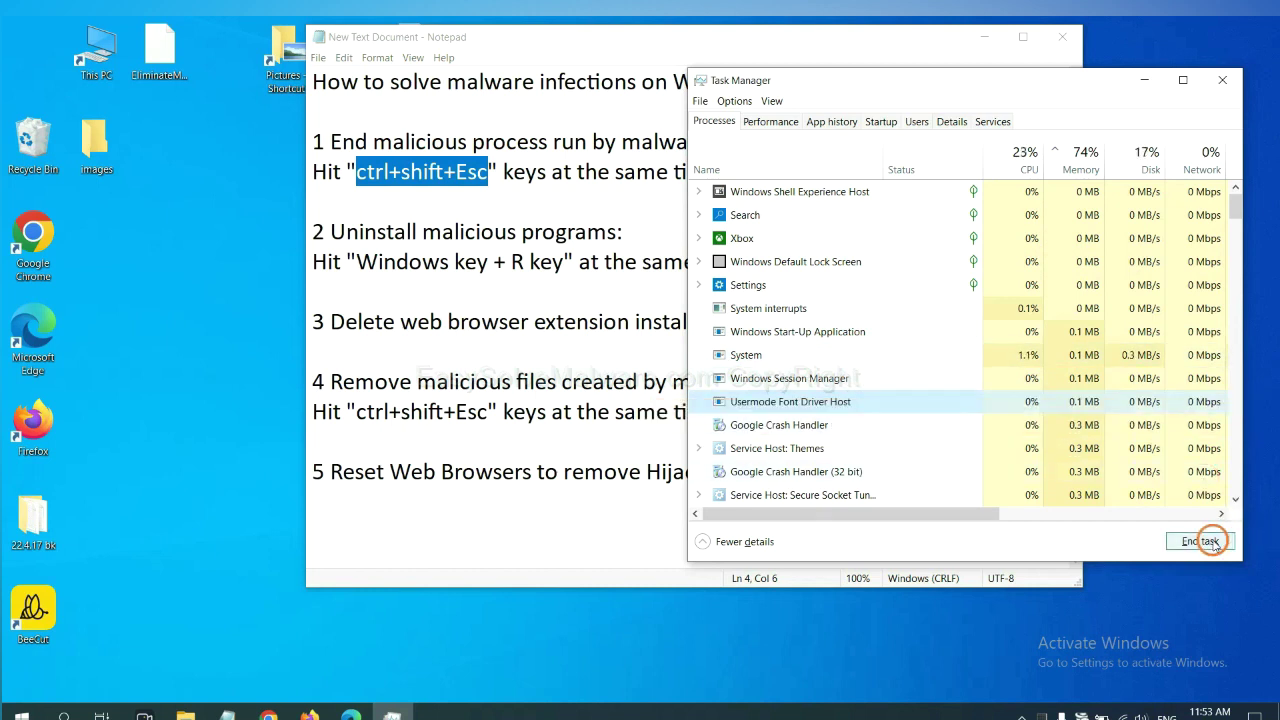
pyautogui.click(1218, 82)
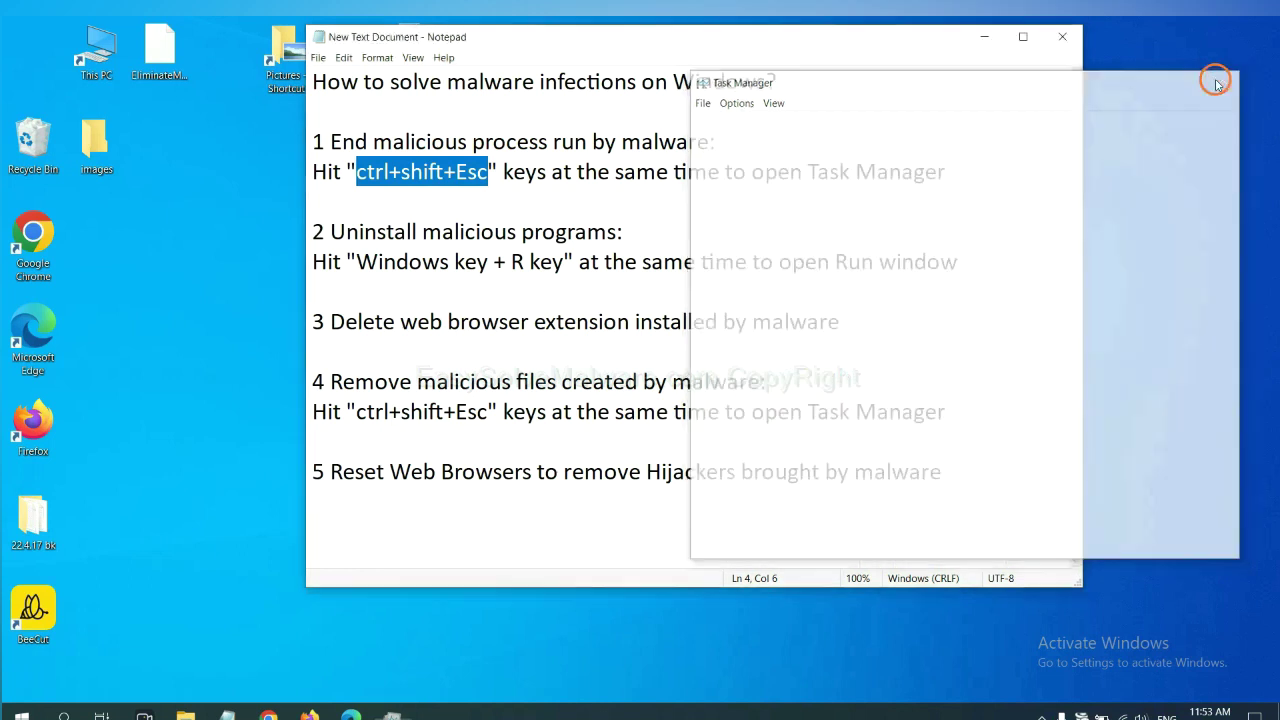
pyautogui.click(797, 248)
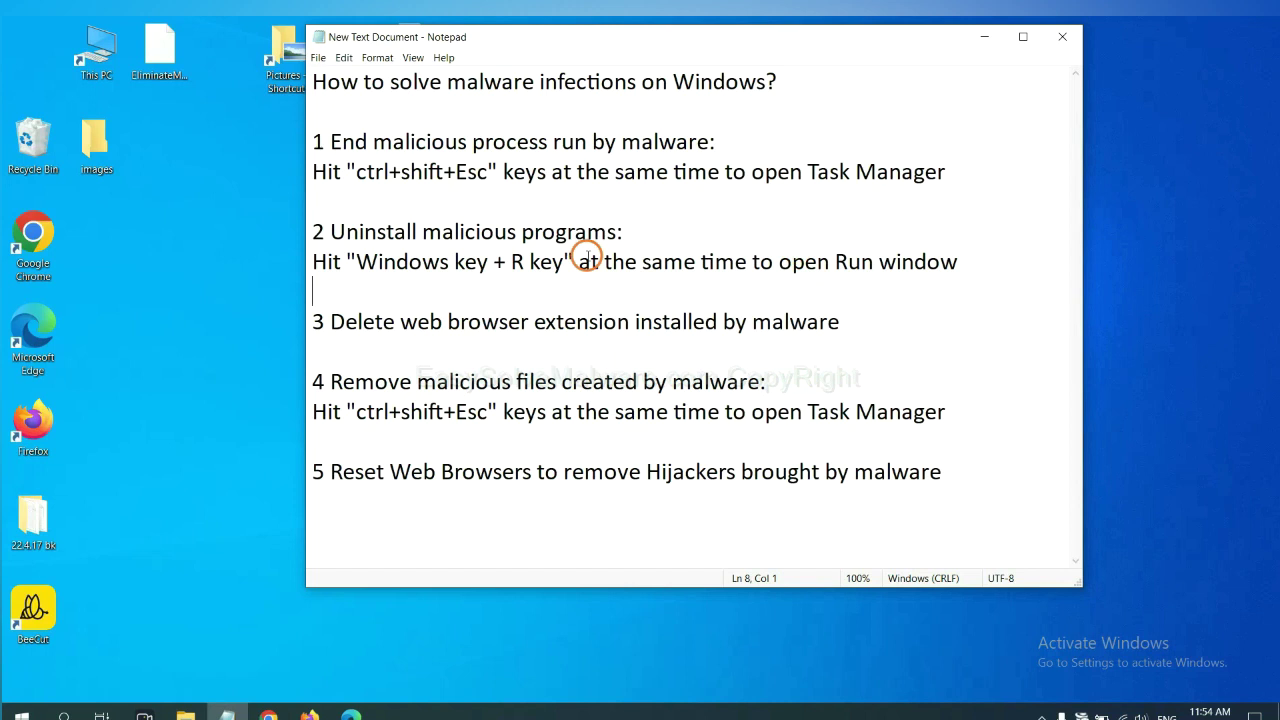
# Following the notes' Win+R step, run 'control panel' from the Run dialog
pyautogui.click(353, 268)
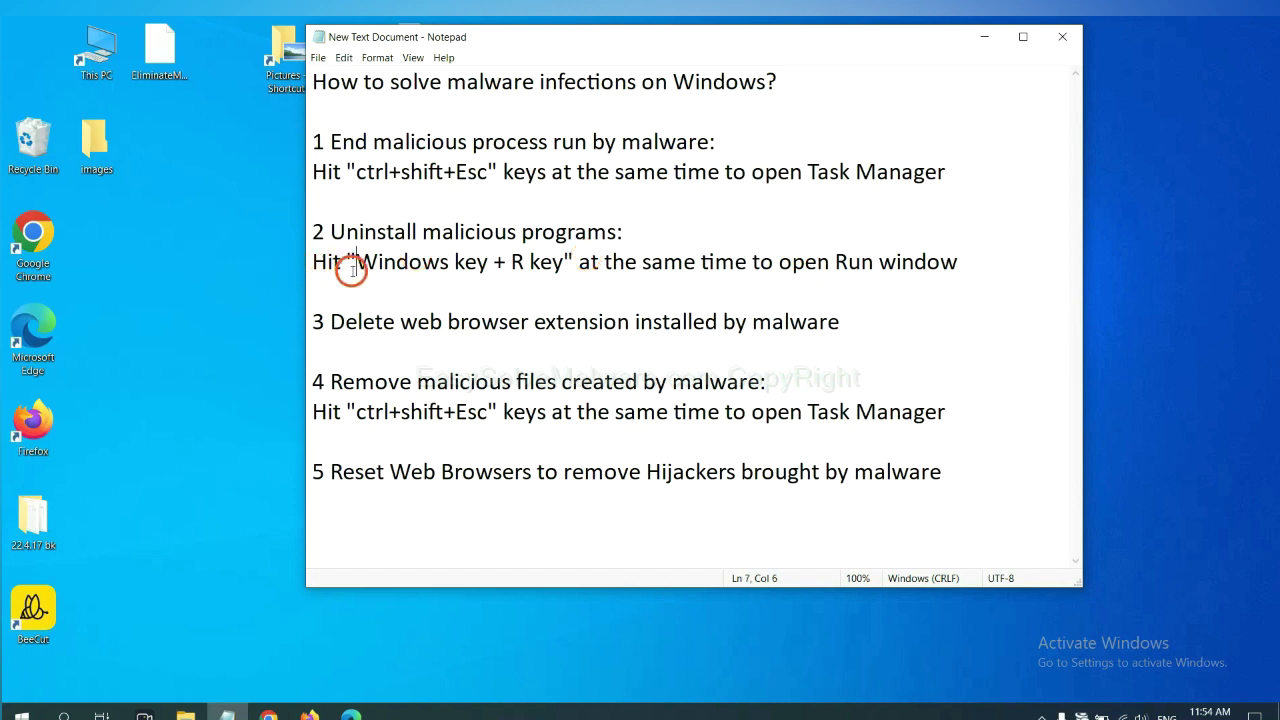
pyautogui.moveTo(353, 268); pyautogui.dragTo(558, 276)
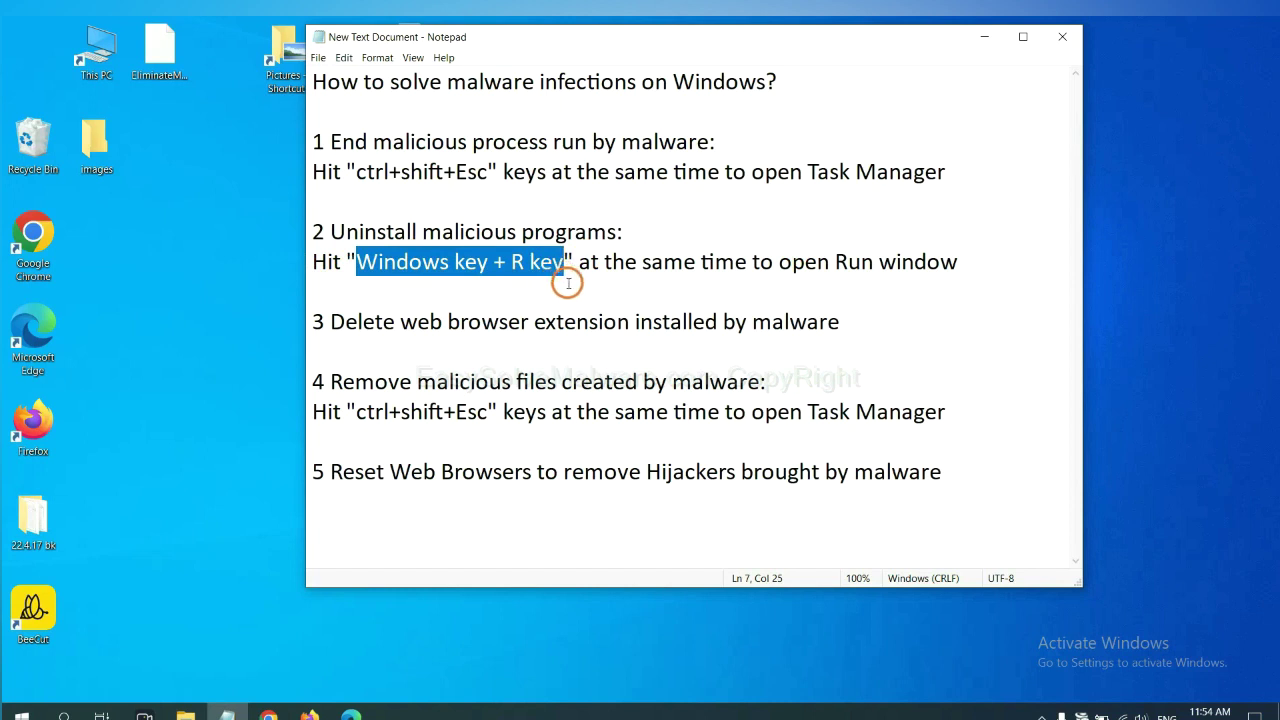
pyautogui.press('super+r')
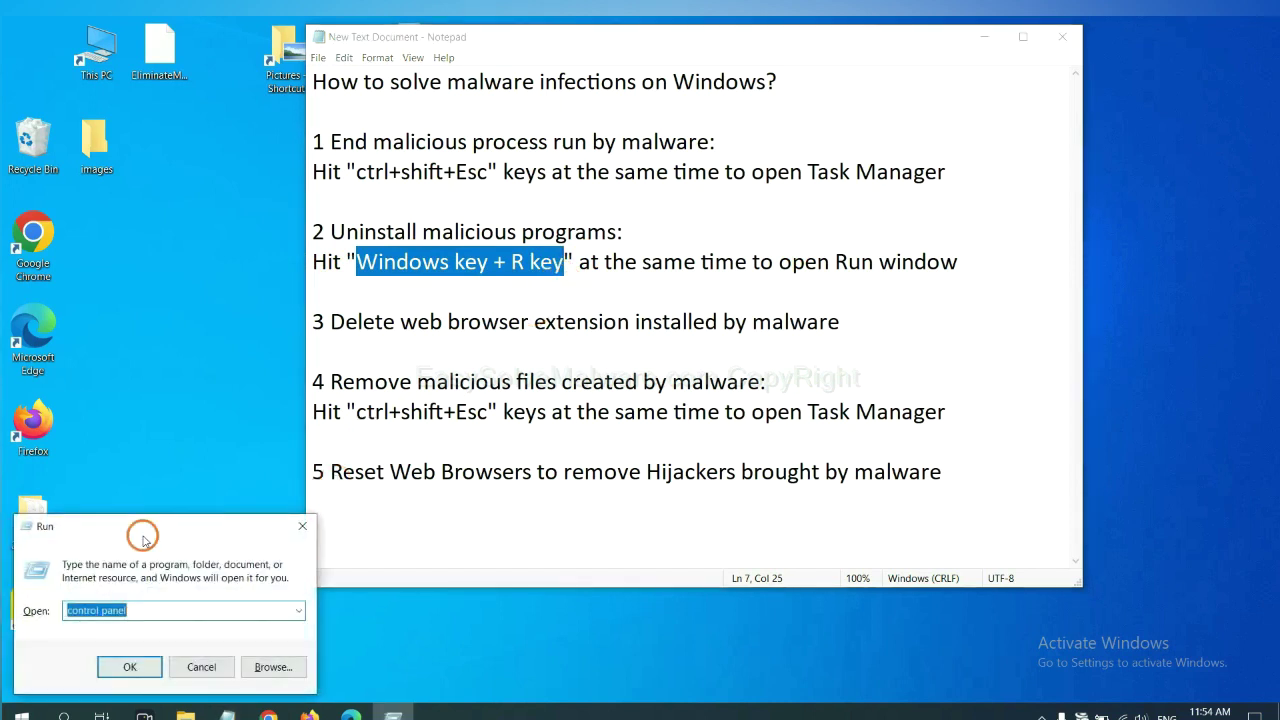
pyautogui.moveTo(143, 540); pyautogui.dragTo(980, 240)
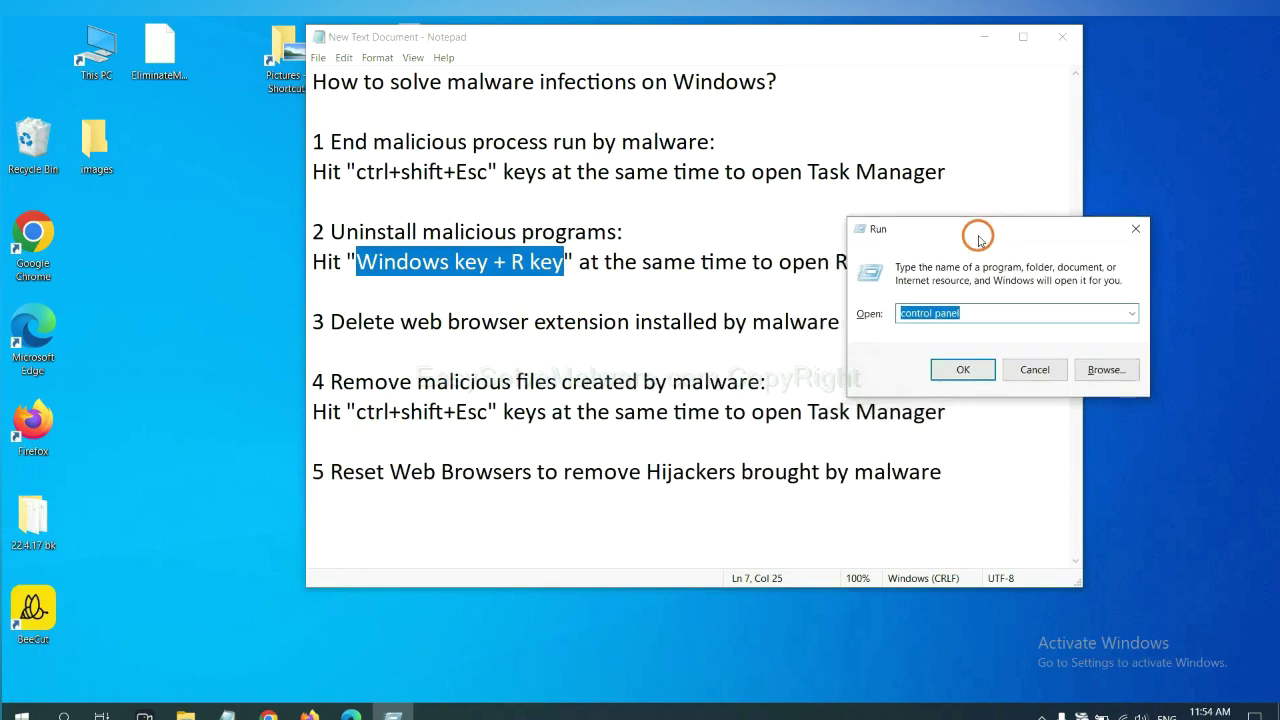
pyautogui.click(989, 317)
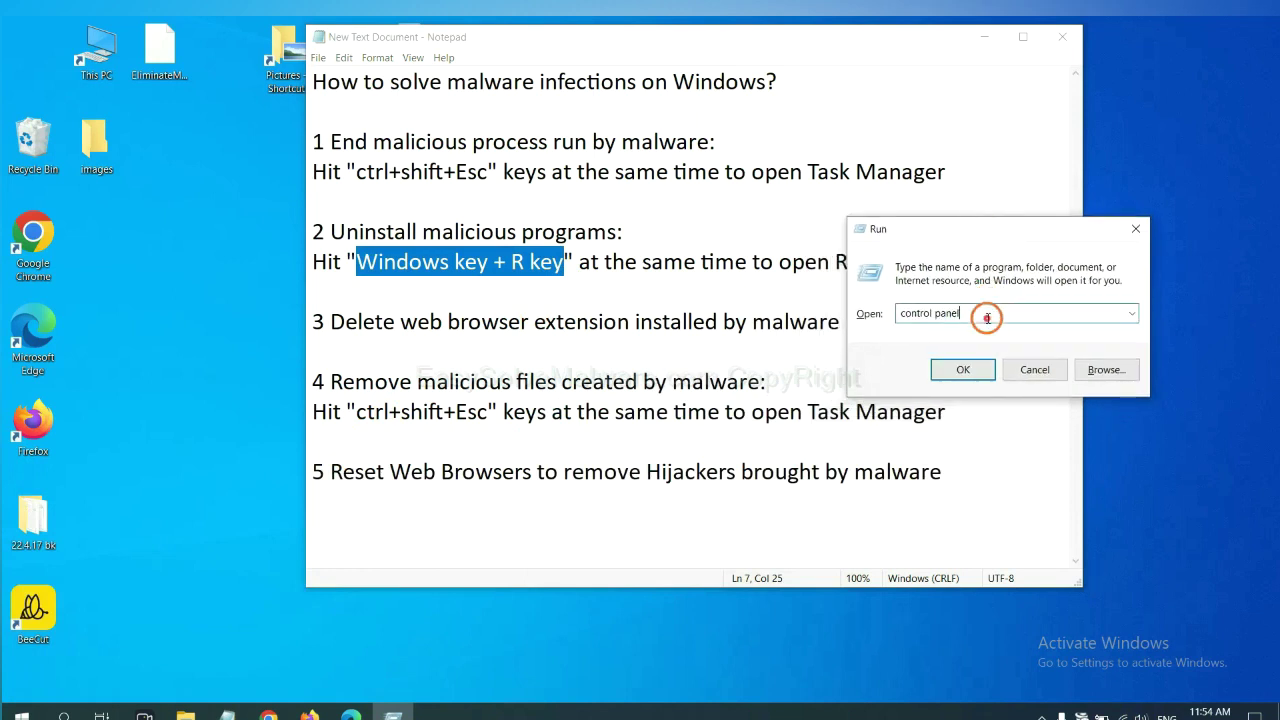
pyautogui.moveTo(951, 314); pyautogui.dragTo(866, 313)
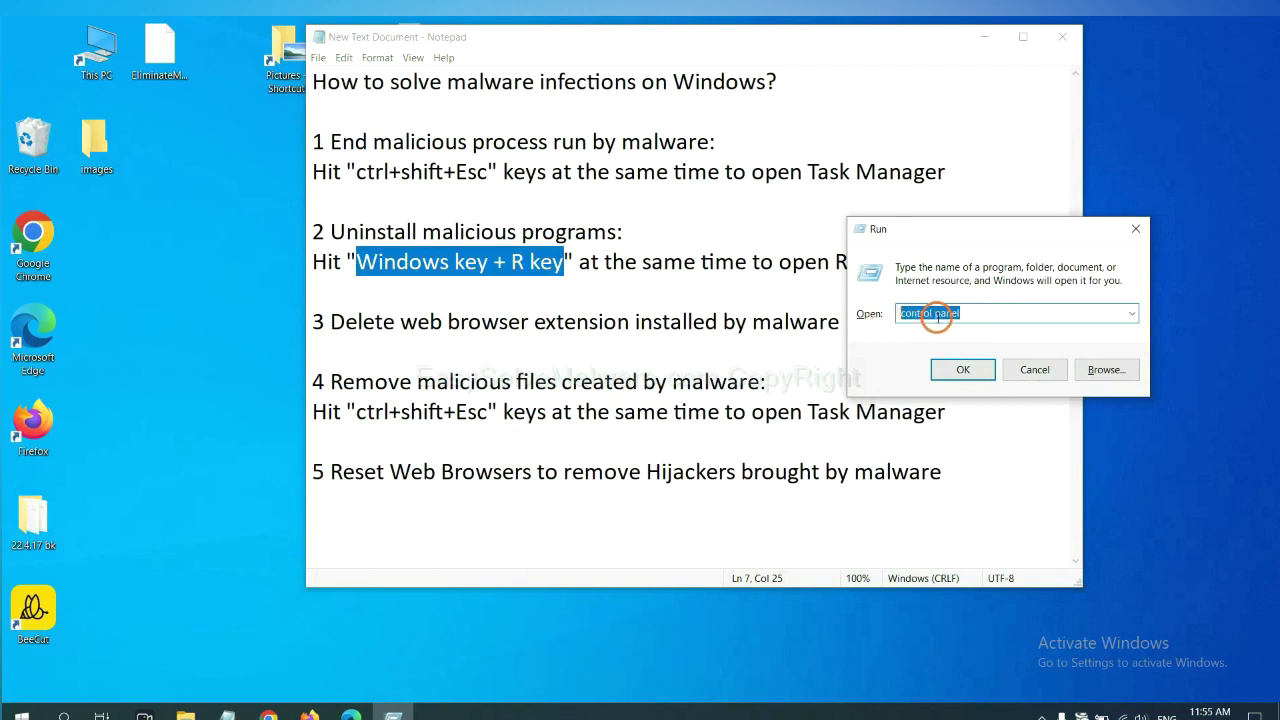
pyautogui.click(956, 372)
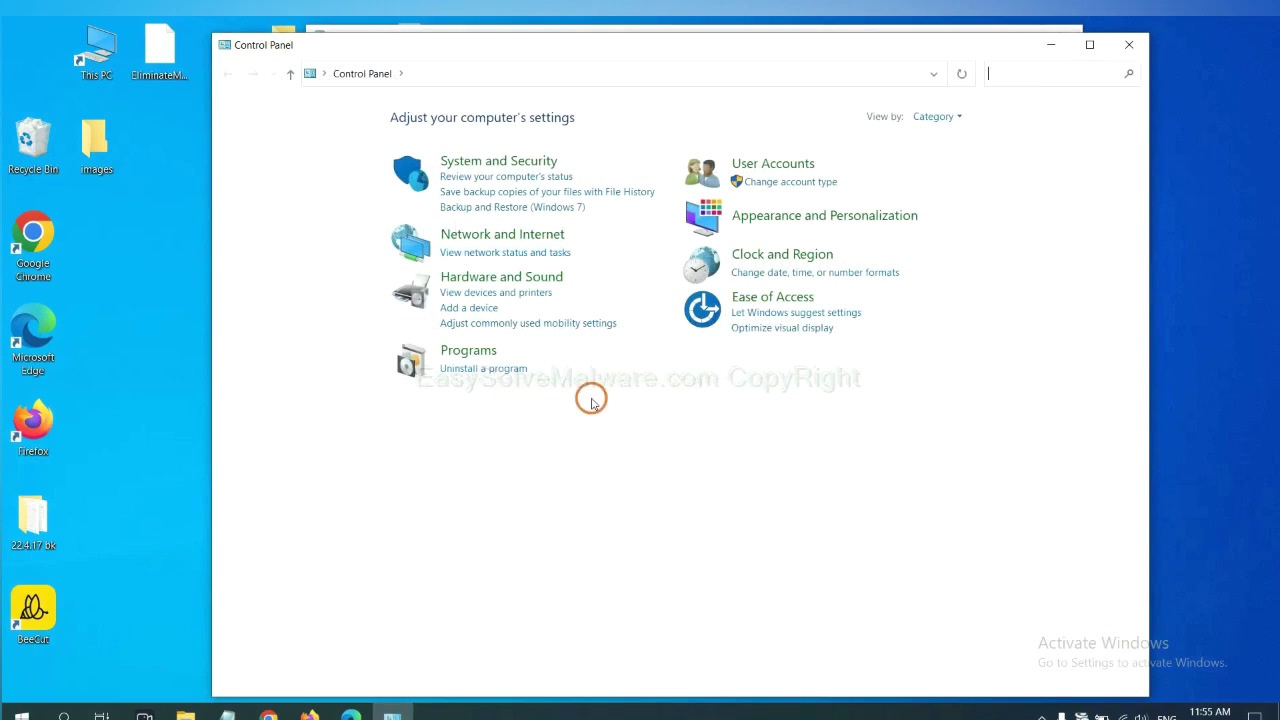
# Uninstall Xiph.Org Open Codecs from the installed programs list
pyautogui.click(507, 370)
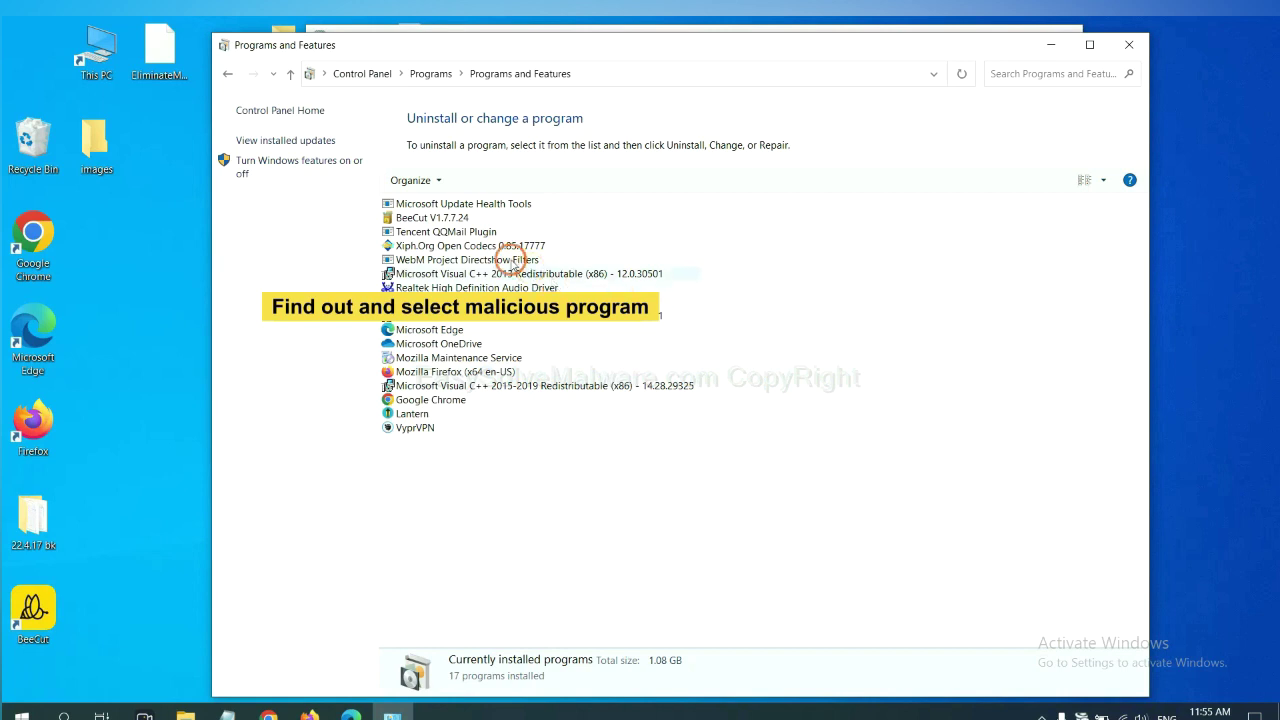
pyautogui.click(505, 246)
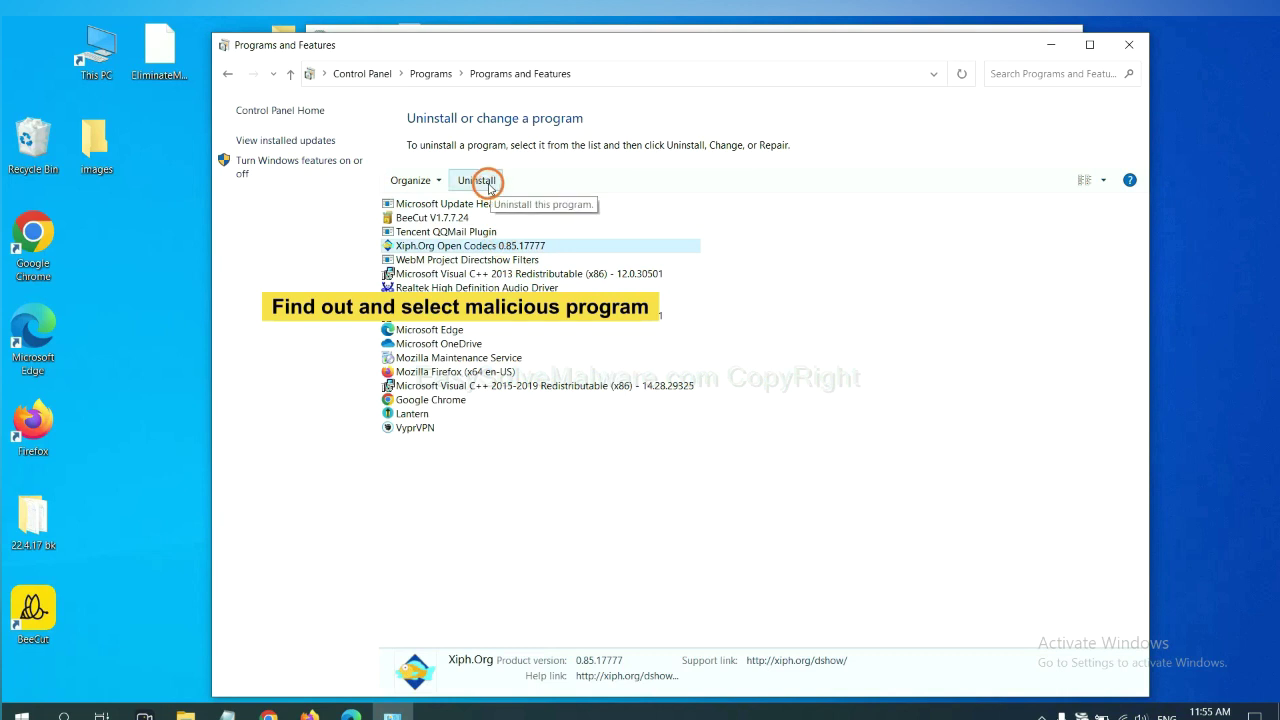
pyautogui.click(1134, 46)
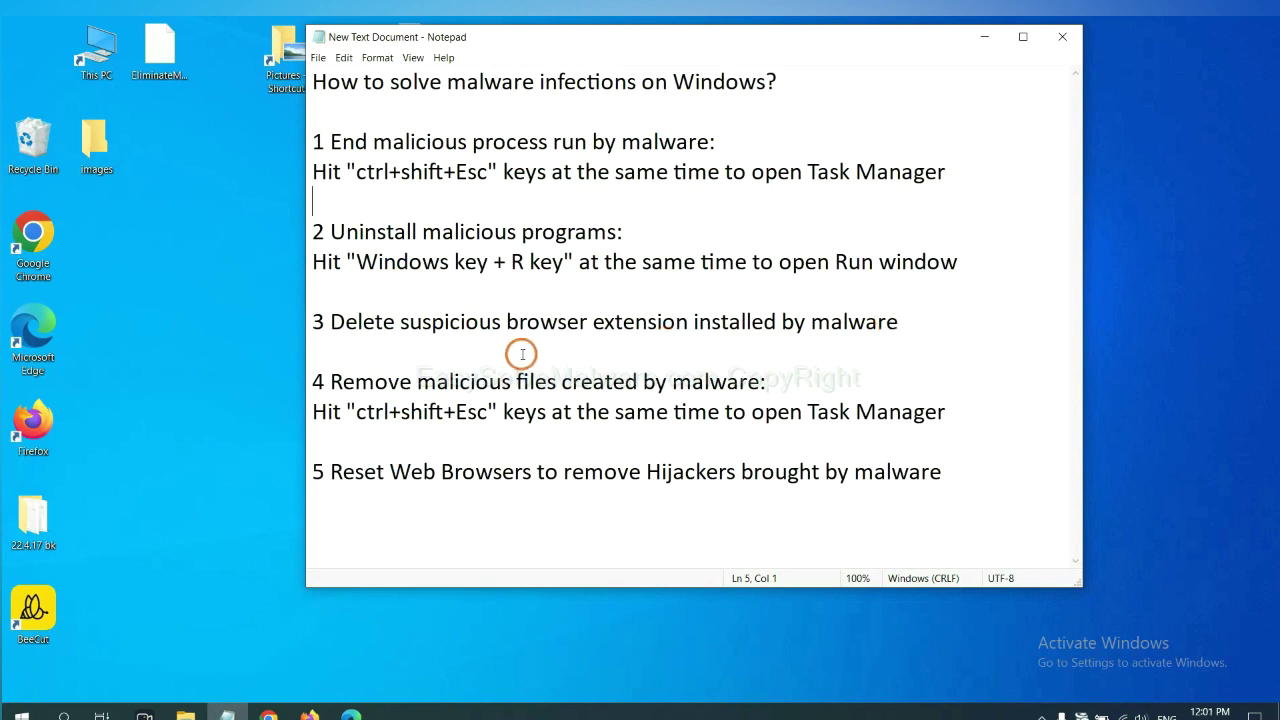
# Review the Scroll To Top extension on Chrome's extensions page, then bring Firefox forward
pyautogui.click(272, 713)
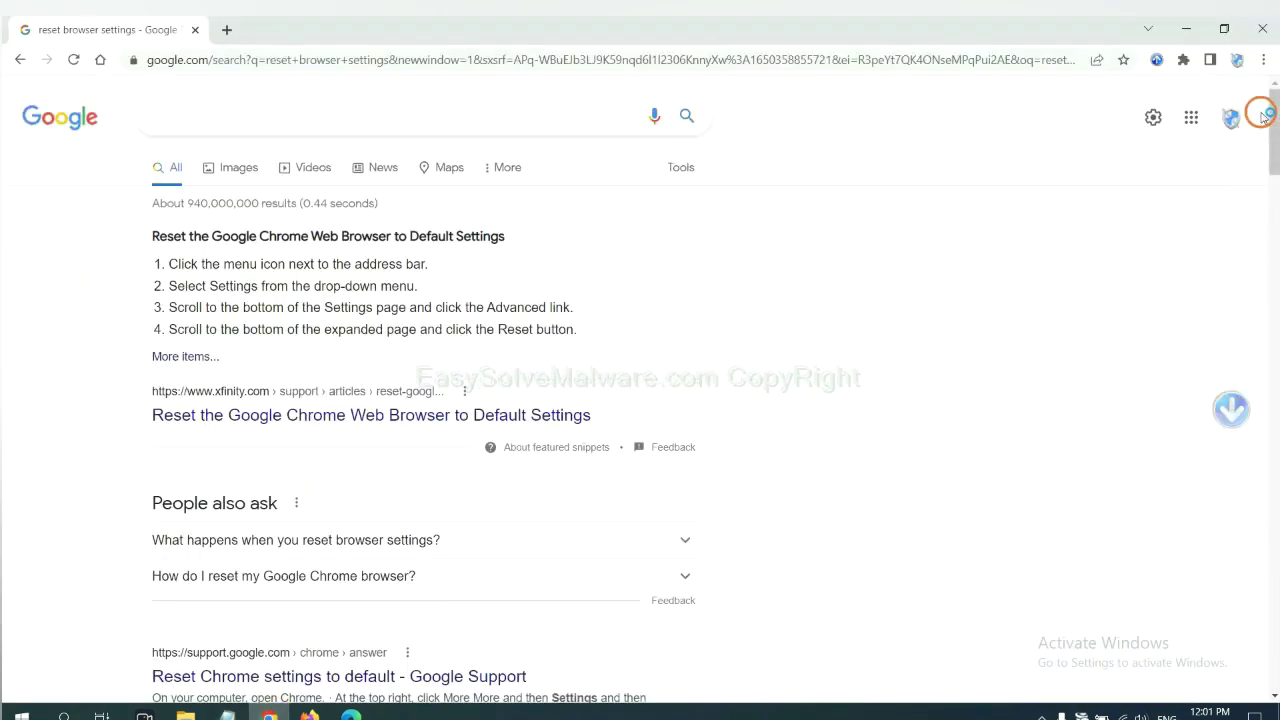
pyautogui.click(1263, 63)
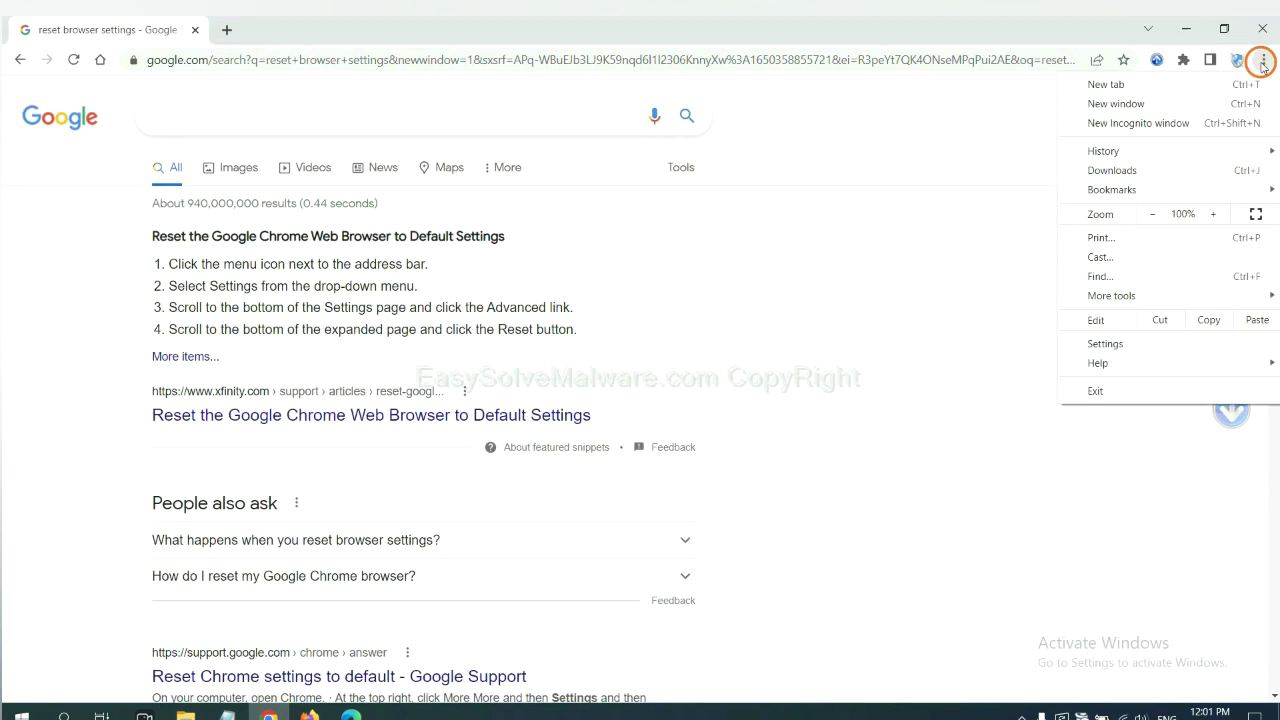
pyautogui.moveTo(1112, 295)
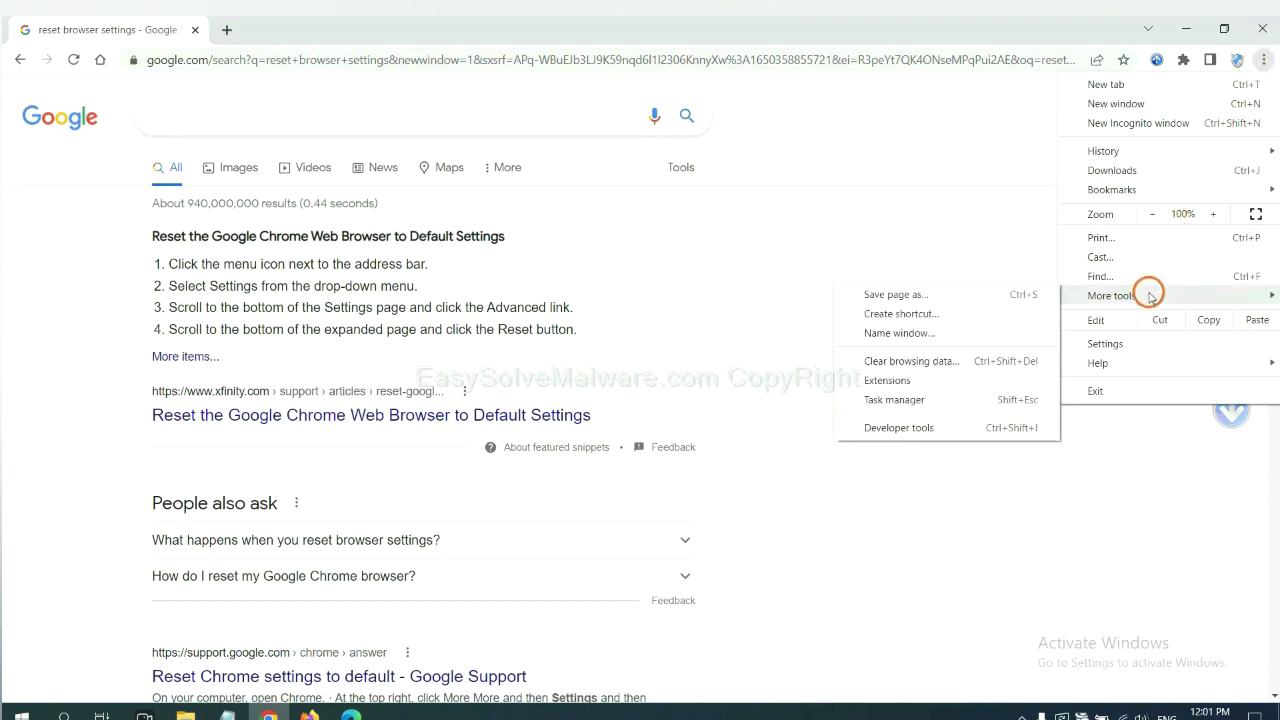
pyautogui.click(944, 380)
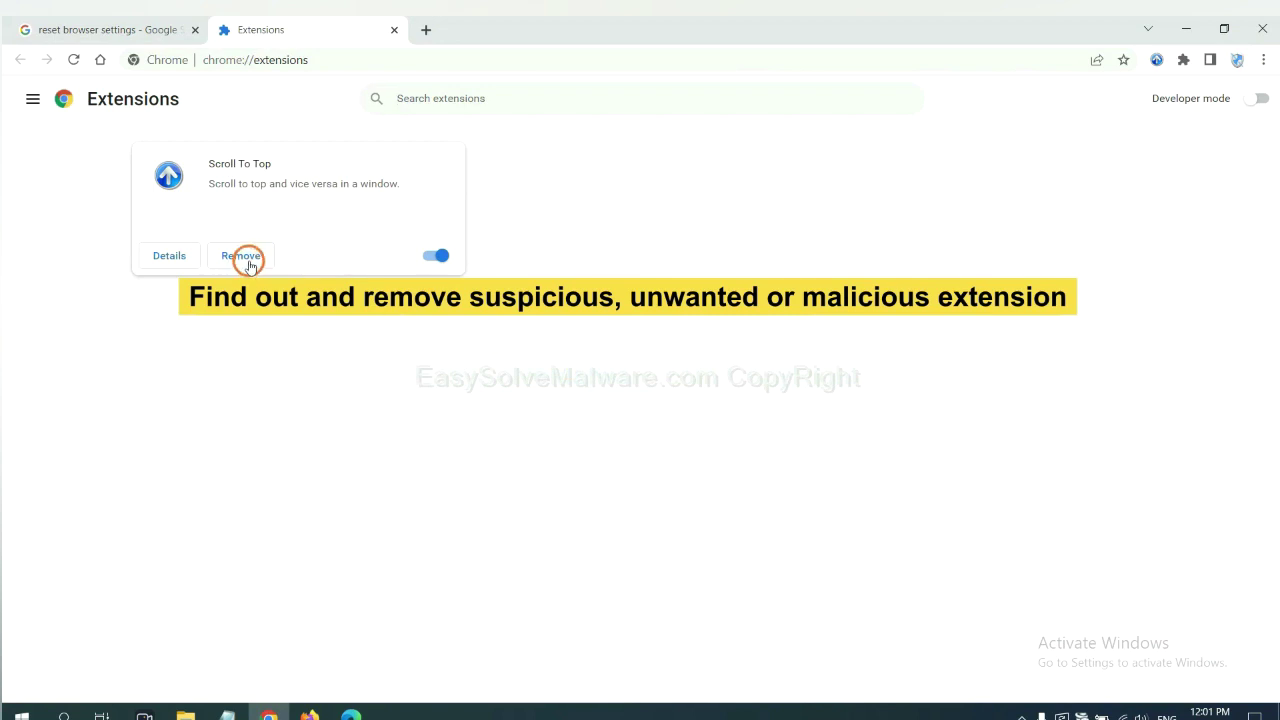
pyautogui.click(308, 714)
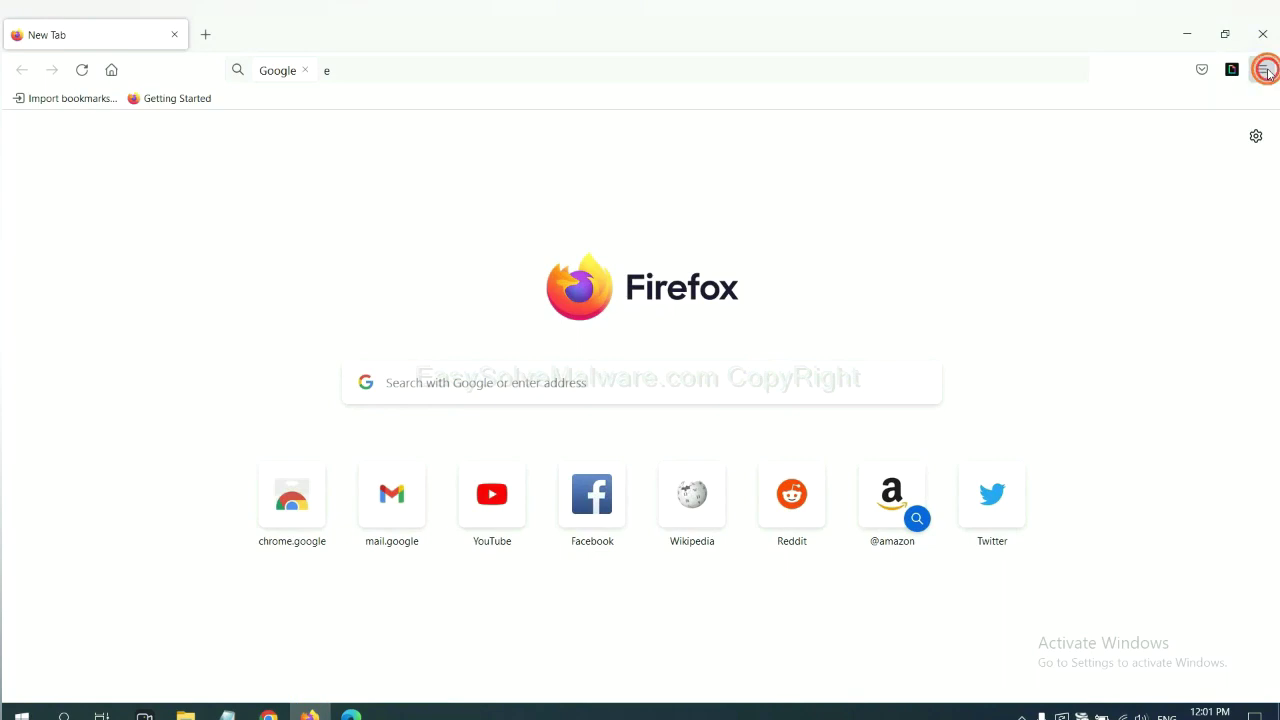
# Show removal options for GIPHY for Firefox in Firefox's Add-ons Manager
pyautogui.click(1265, 70)
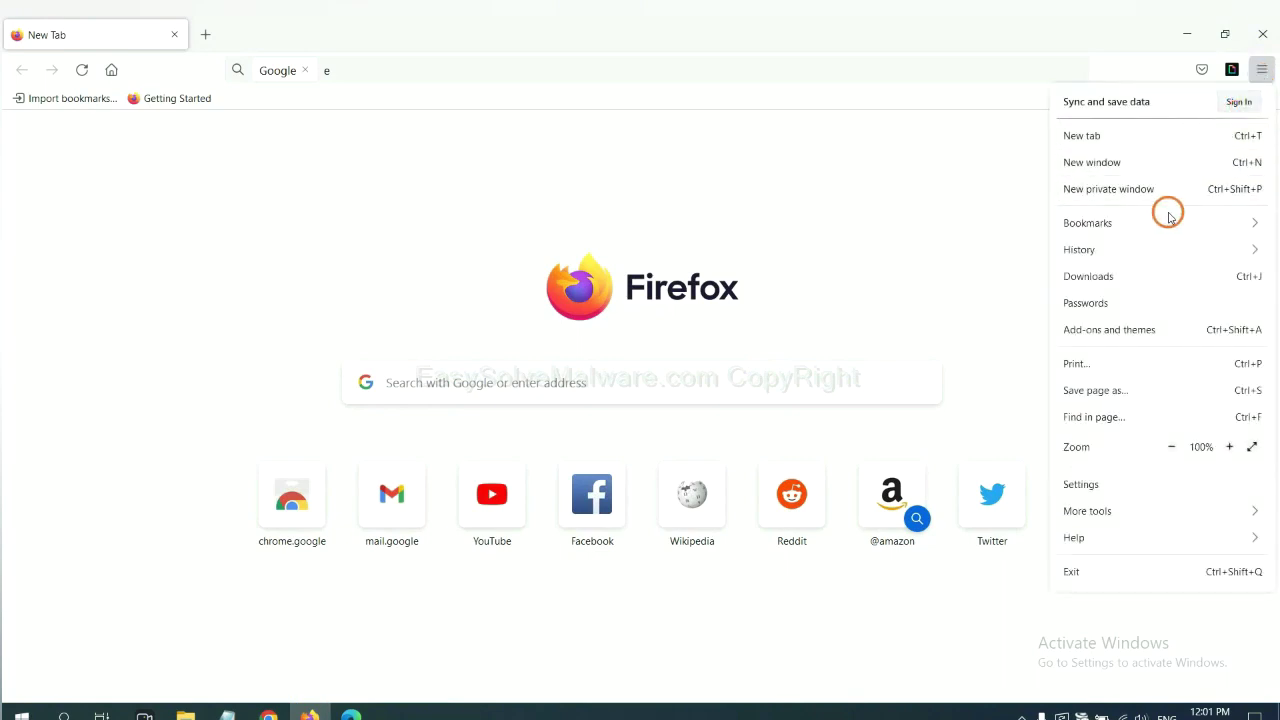
pyautogui.click(1120, 340)
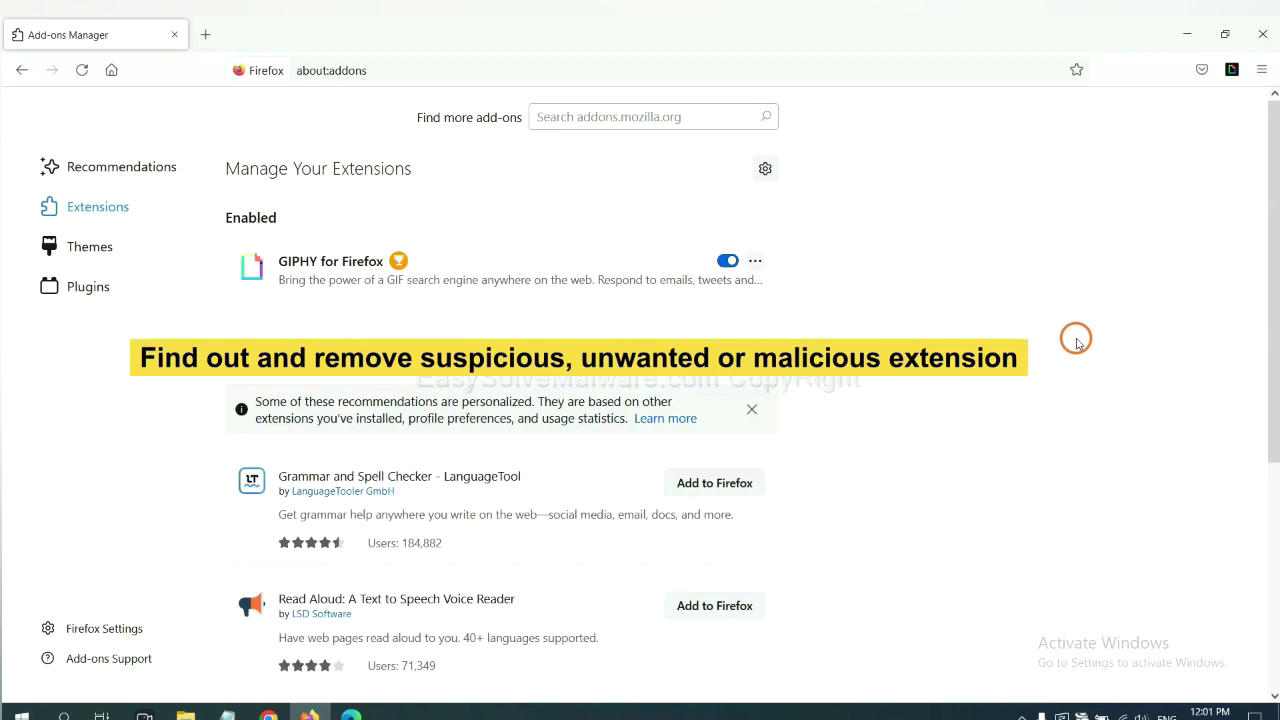
pyautogui.click(755, 261)
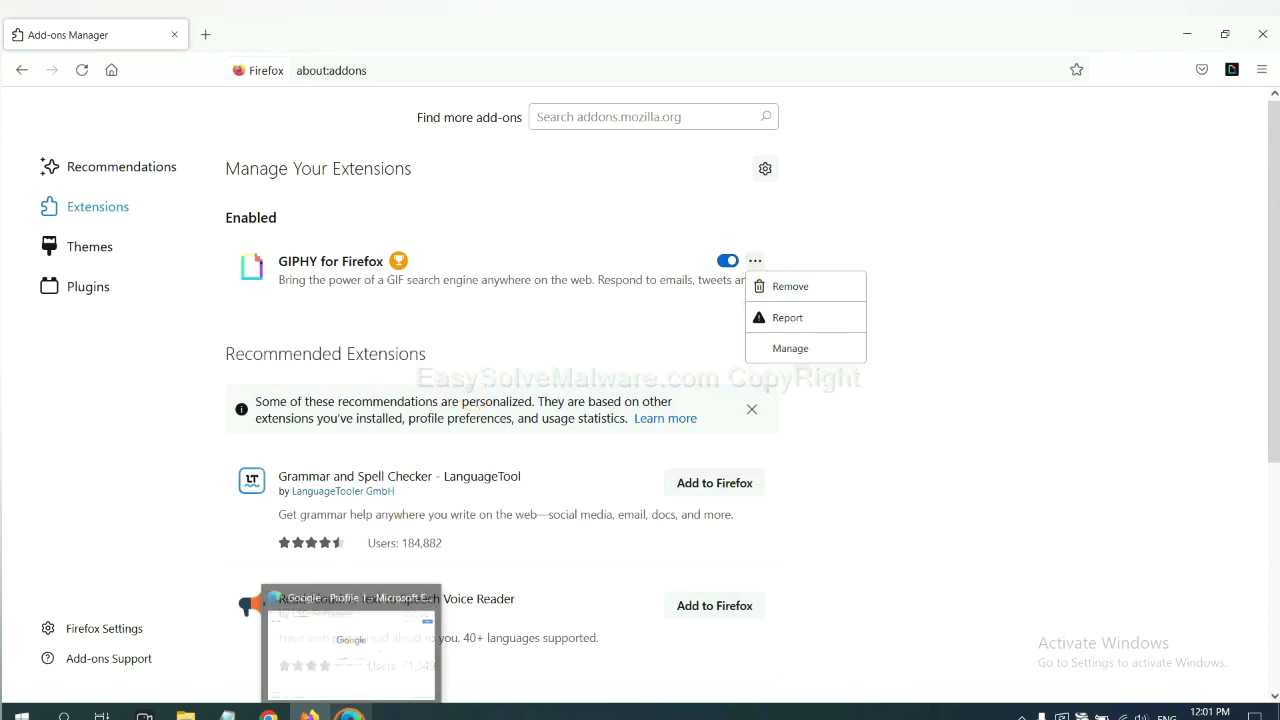
# Remove the ArcVpn Free Fast VPN Proxy extension from Edge's extensions page
pyautogui.click(350, 714)
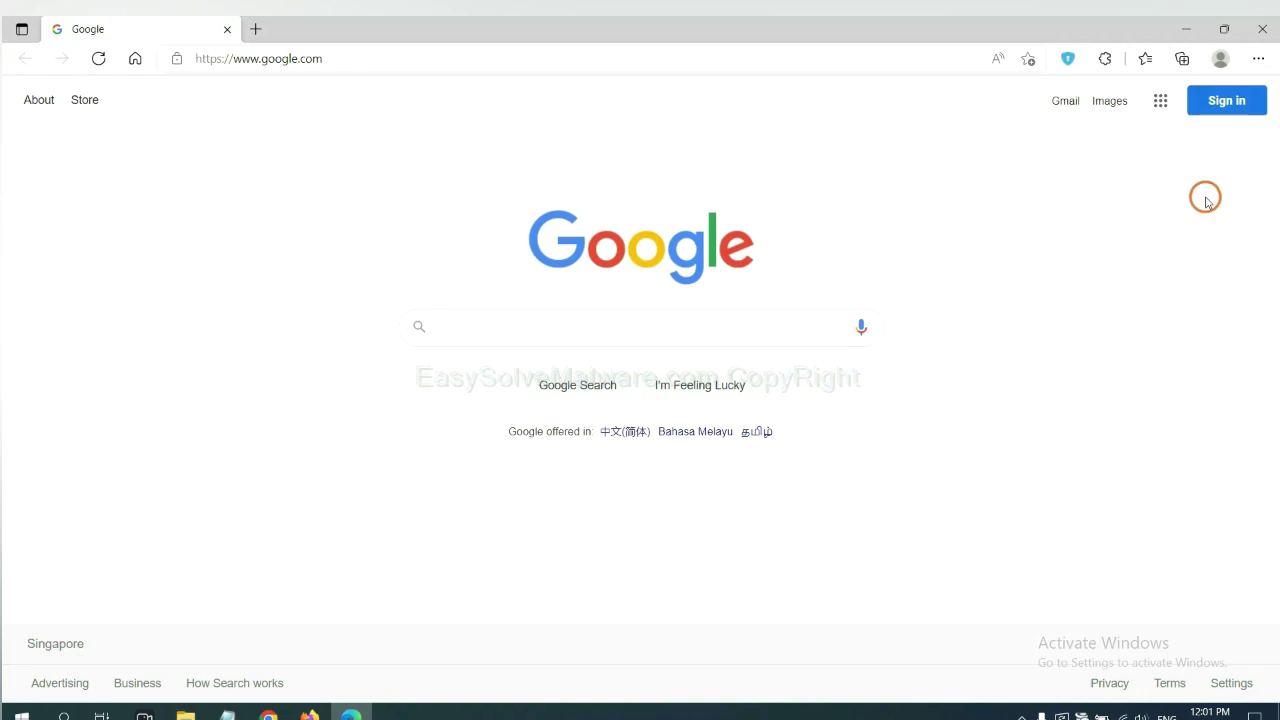
pyautogui.click(1257, 60)
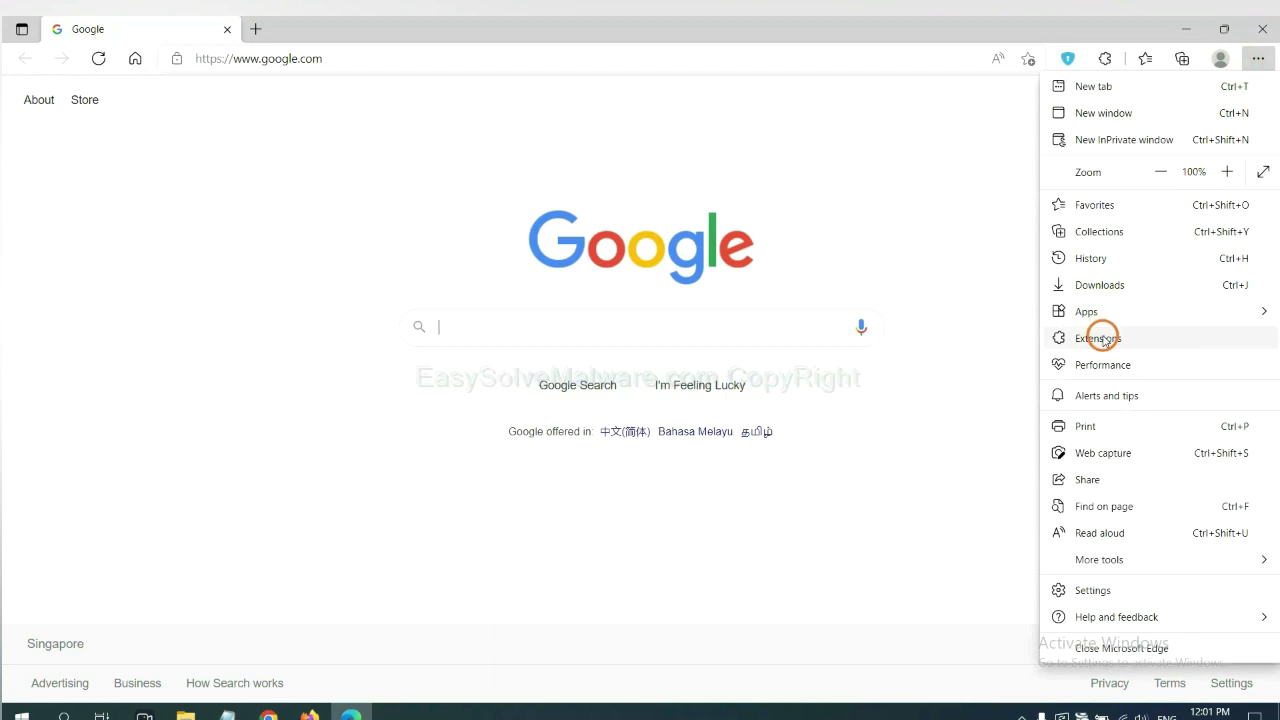
pyautogui.rightClick(1103, 338)
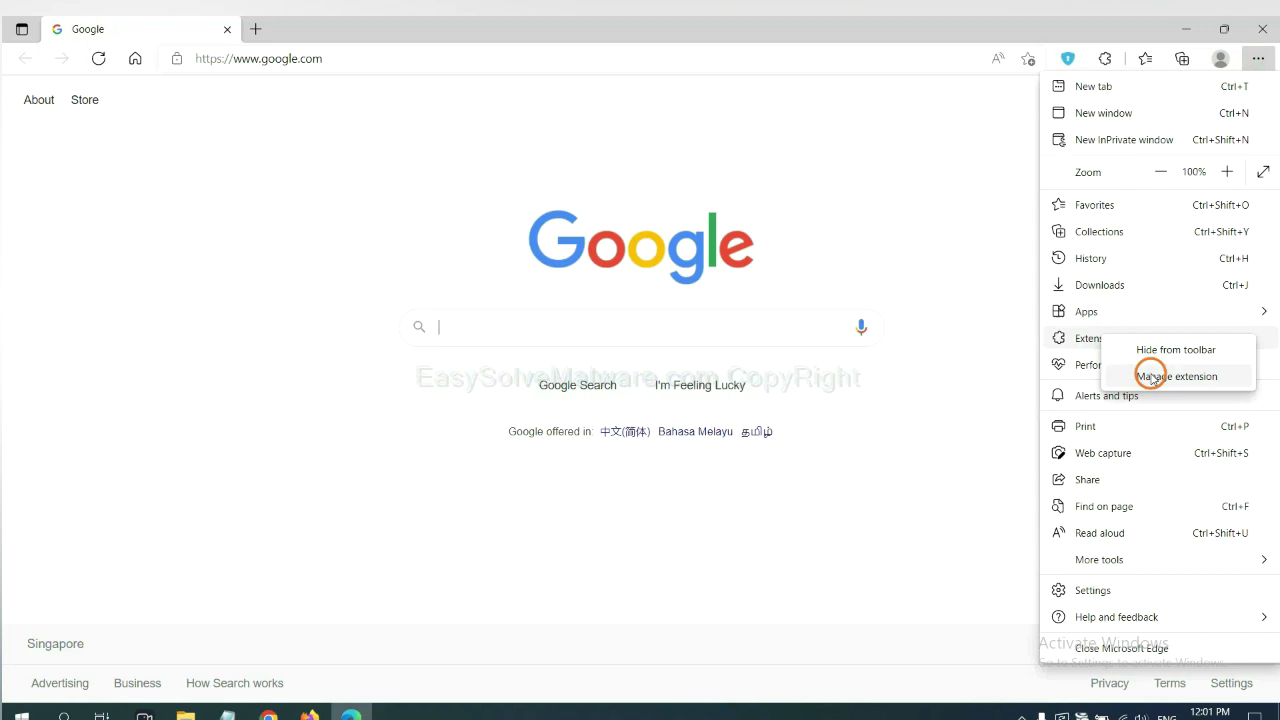
pyautogui.click(1150, 376)
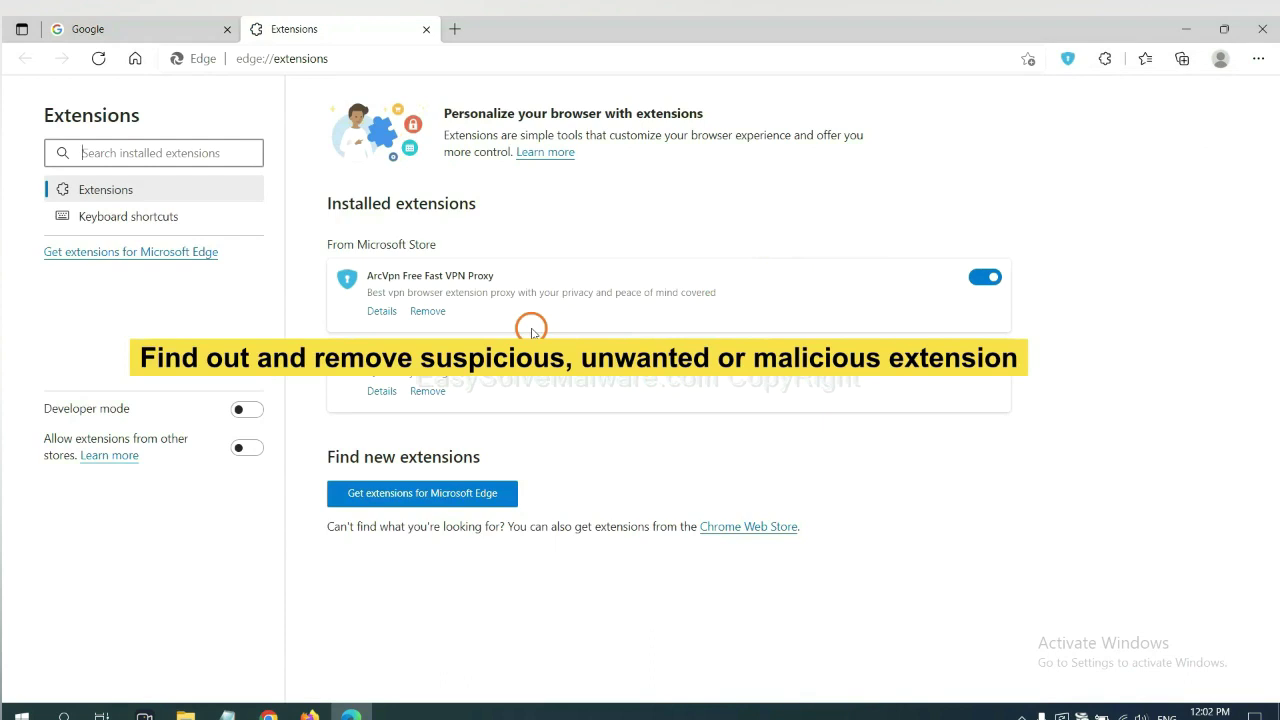
pyautogui.click(441, 314)
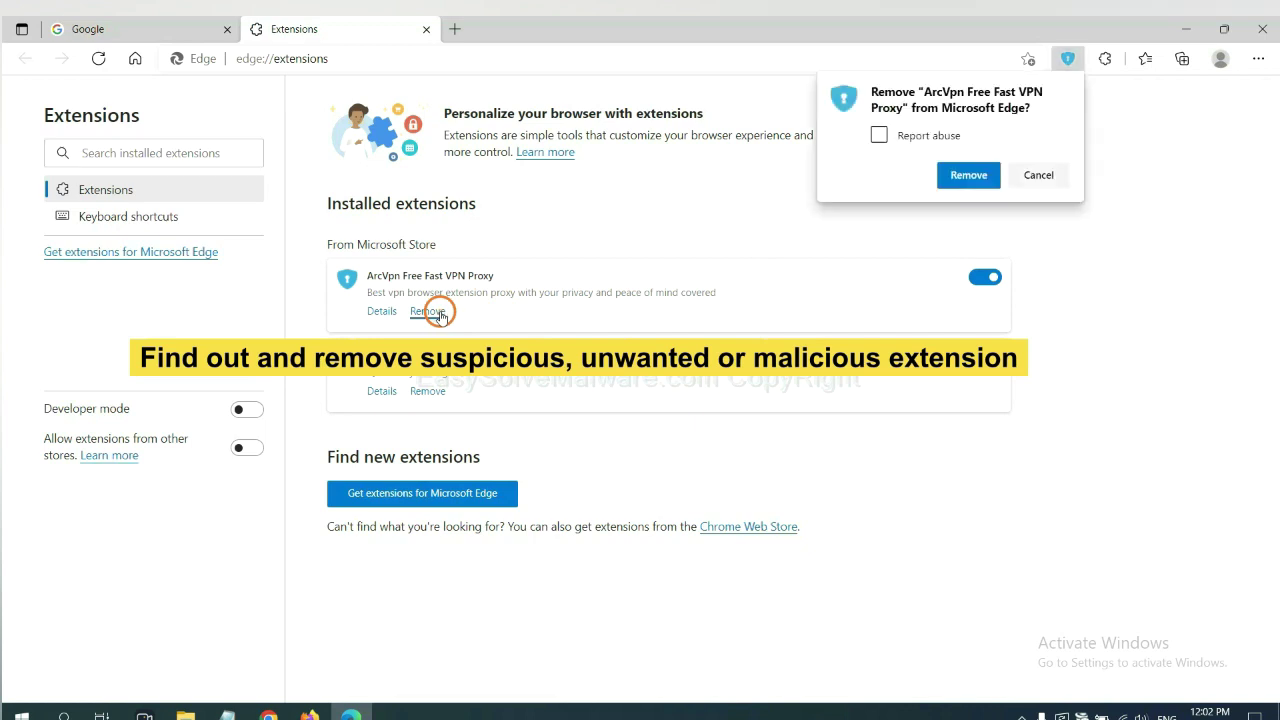
pyautogui.click(962, 178)
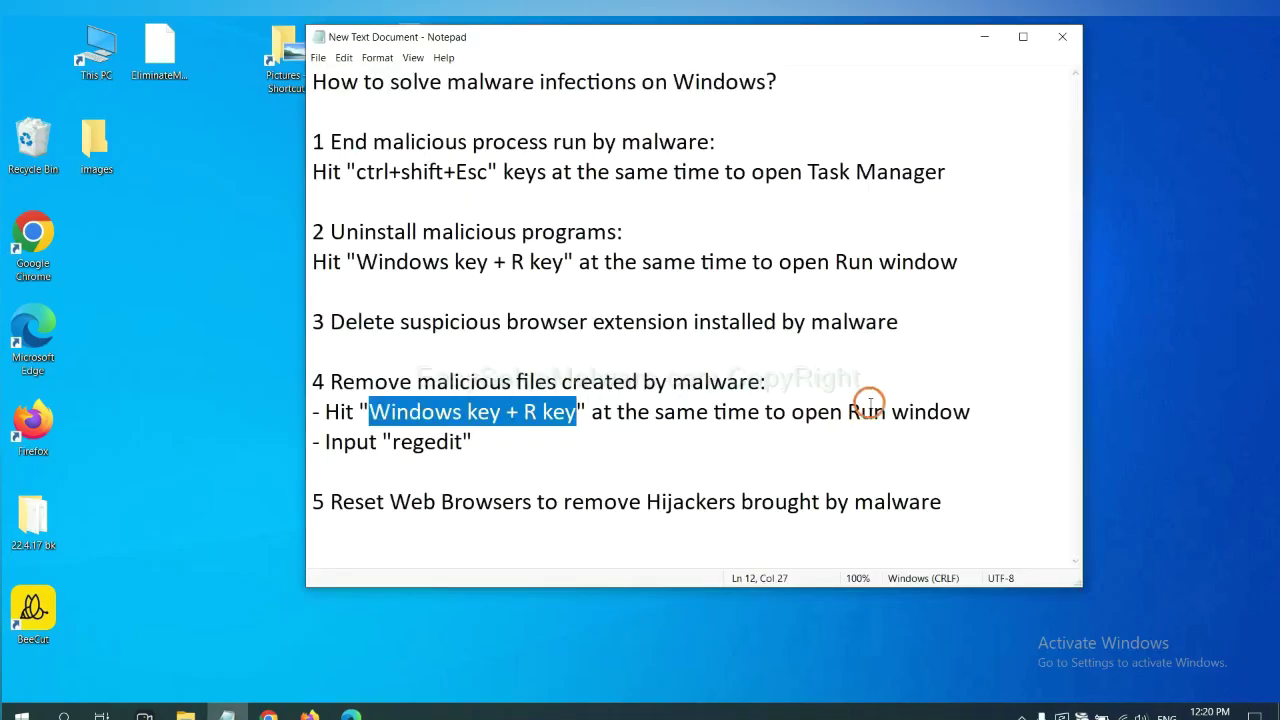
# Following step 4 of the notes, run regedit from the Run dialog
pyautogui.click(870, 405)
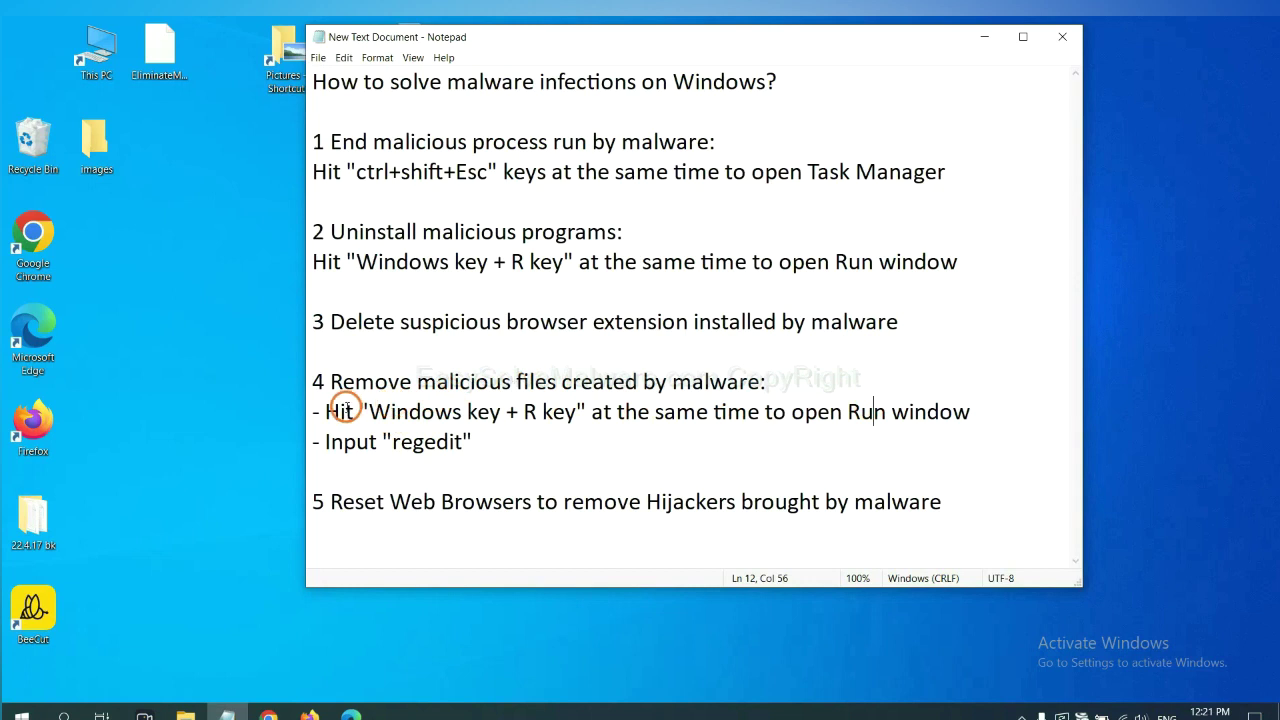
pyautogui.moveTo(326, 411); pyautogui.dragTo(728, 430)
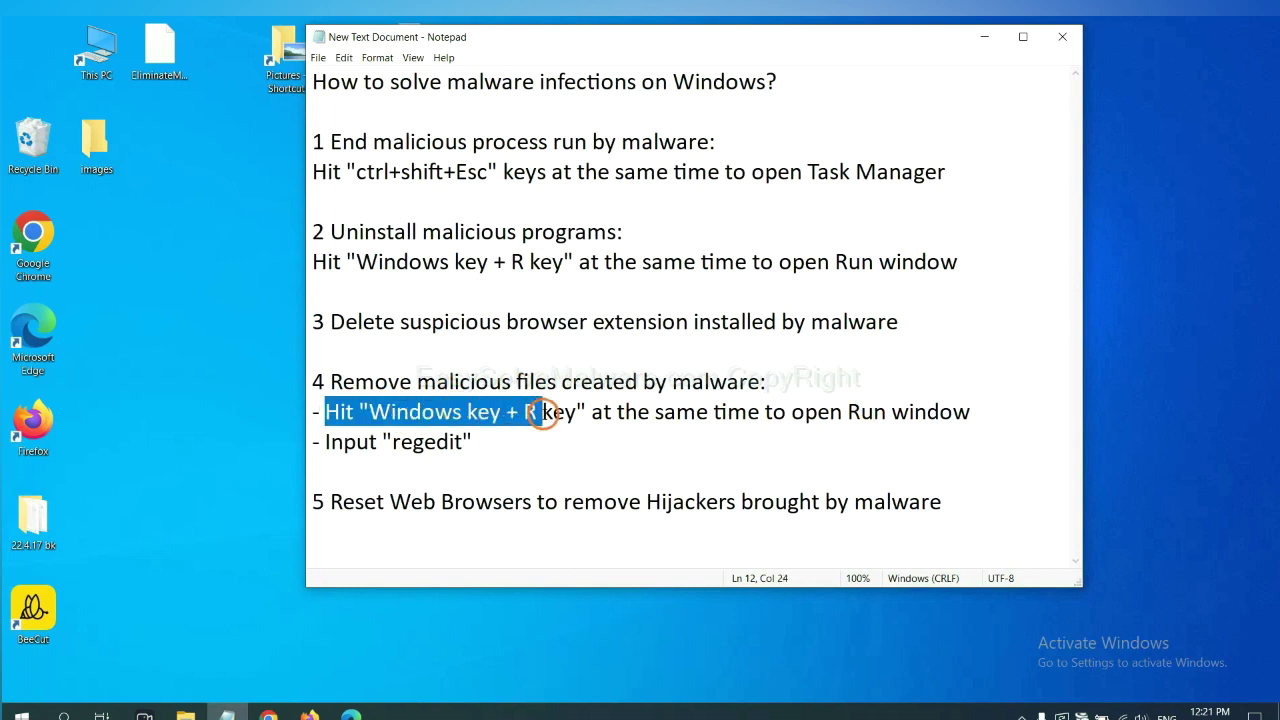
pyautogui.click(745, 418)
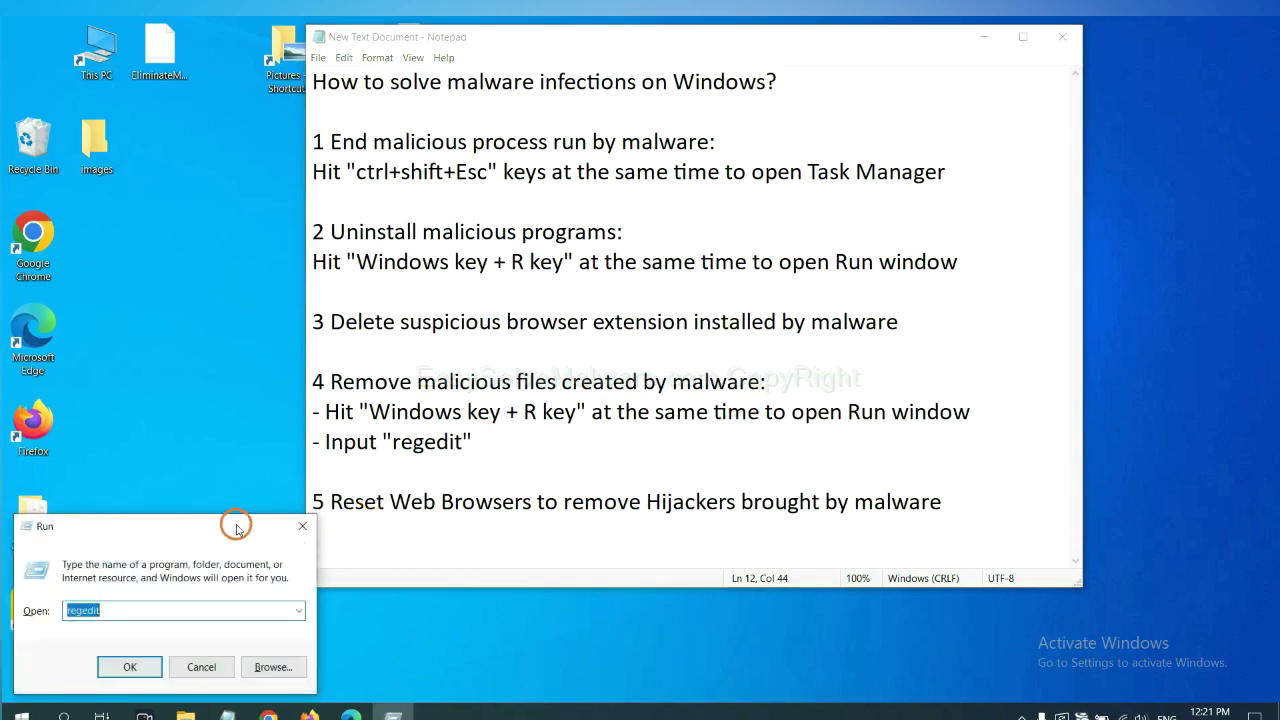
pyautogui.moveTo(236, 522); pyautogui.dragTo(1019, 280)
pyautogui.click(905, 367)
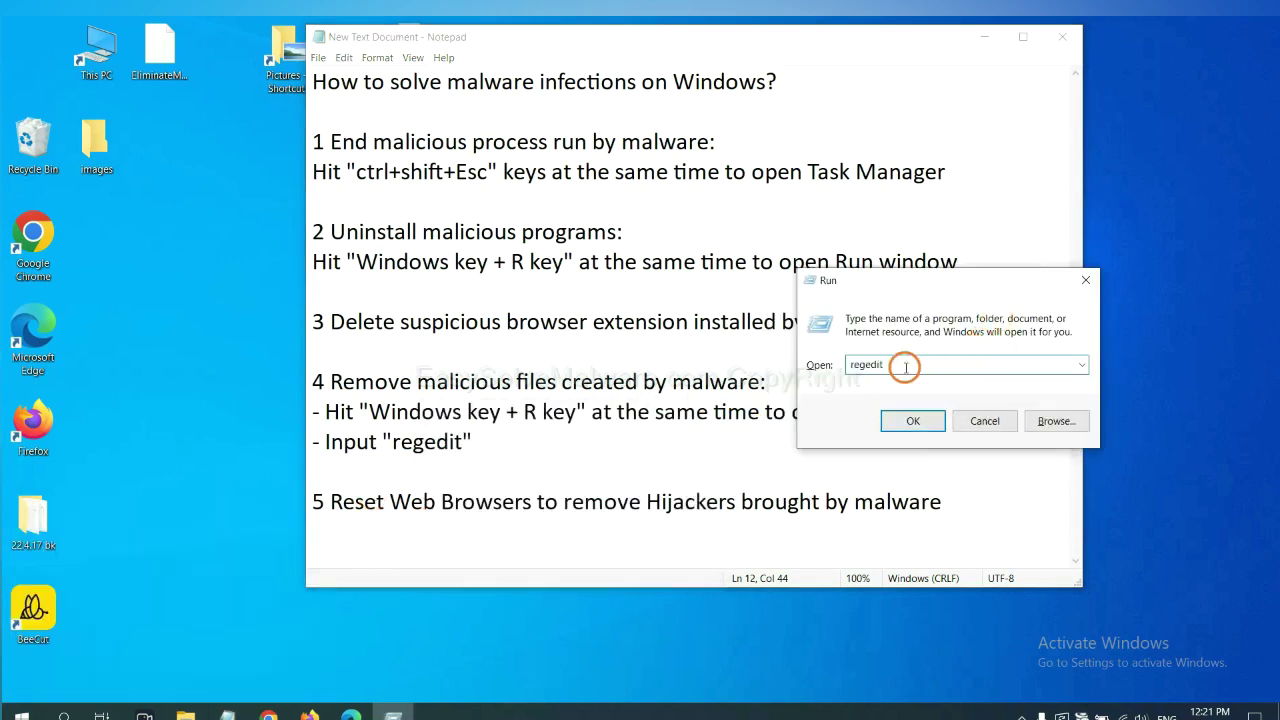
pyautogui.click(910, 421)
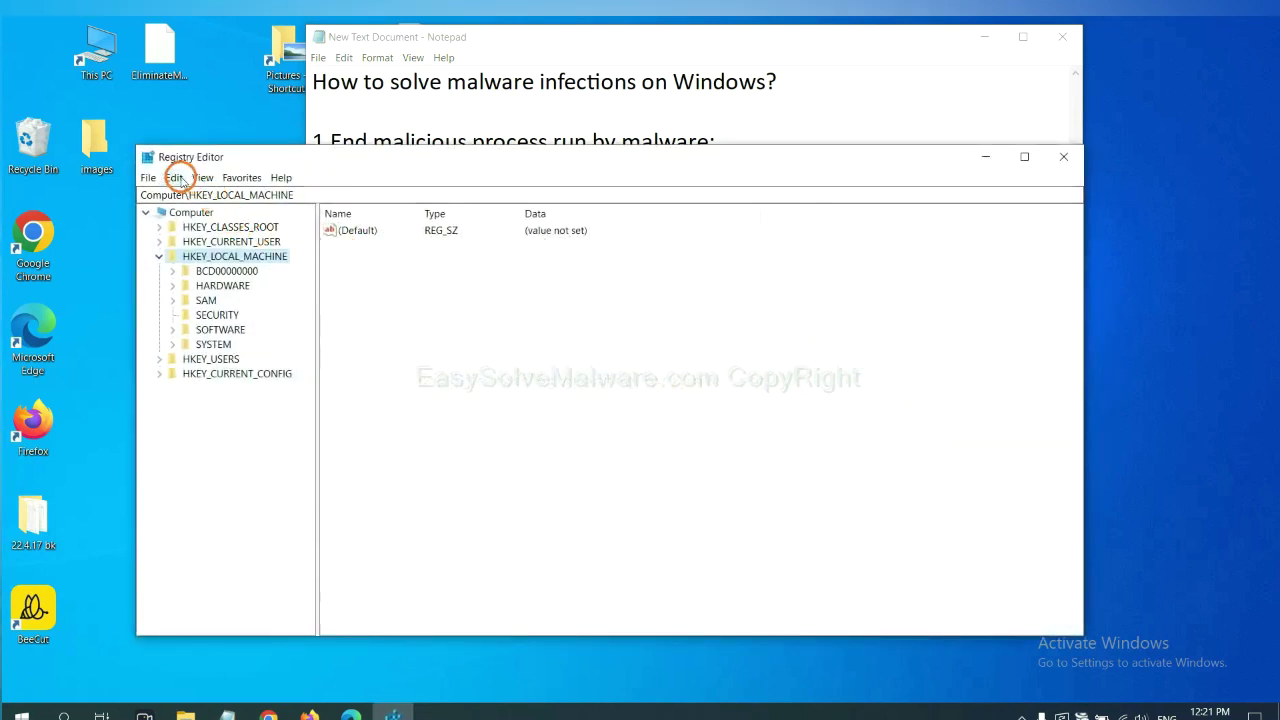
# Search the registry for 'be' to locate BeeCut.exe under FEATURE_BROWSER_EMULATION
pyautogui.click(180, 179)
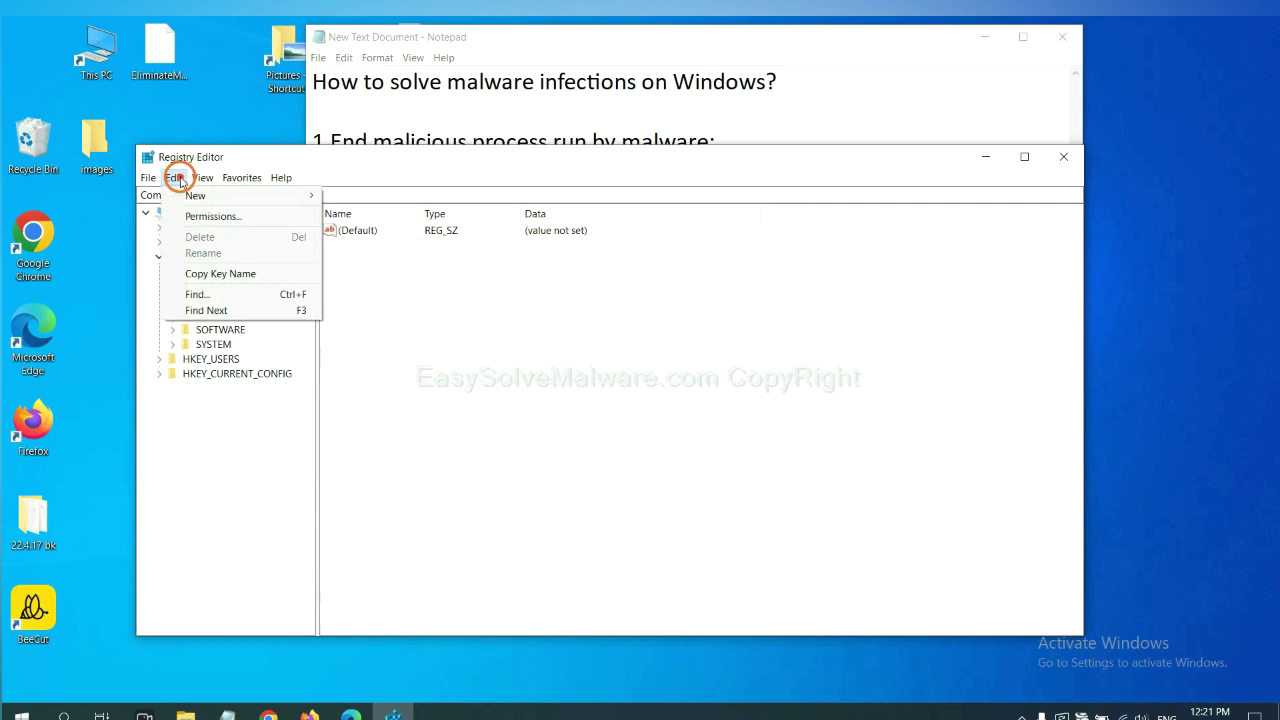
pyautogui.click(228, 292)
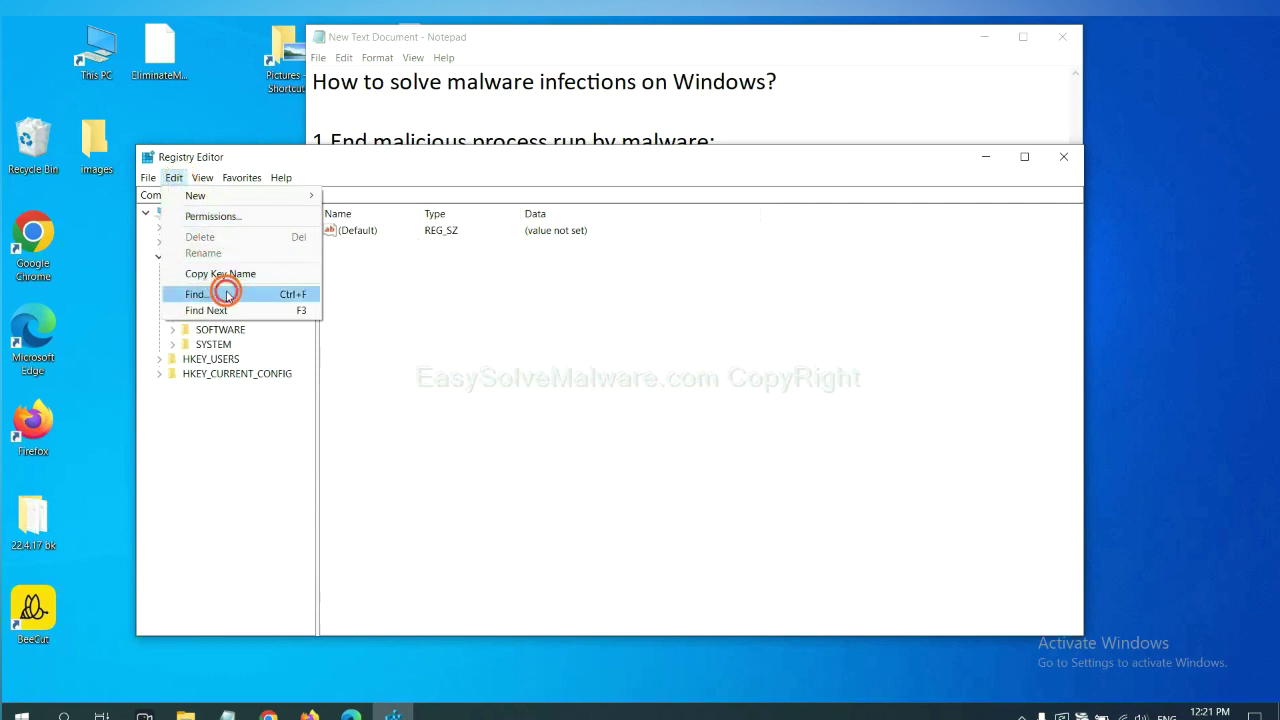
pyautogui.moveTo(365, 227); pyautogui.dragTo(489, 257)
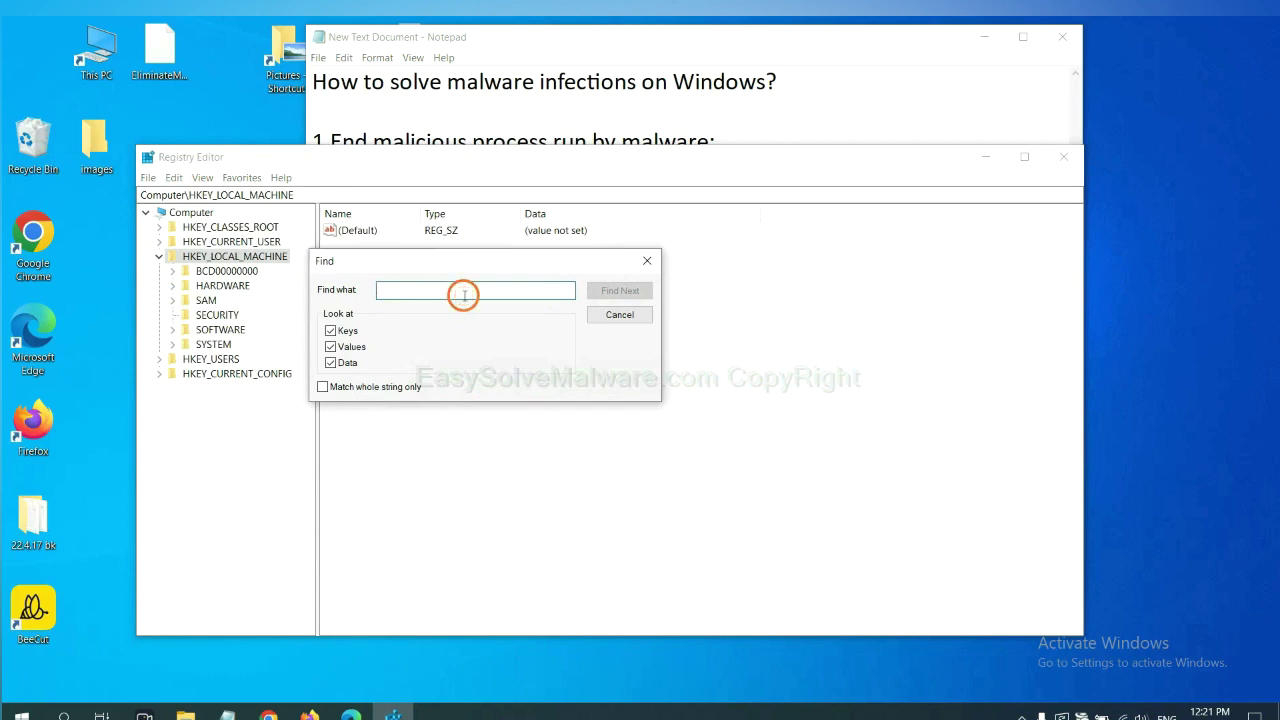
pyautogui.write('be')
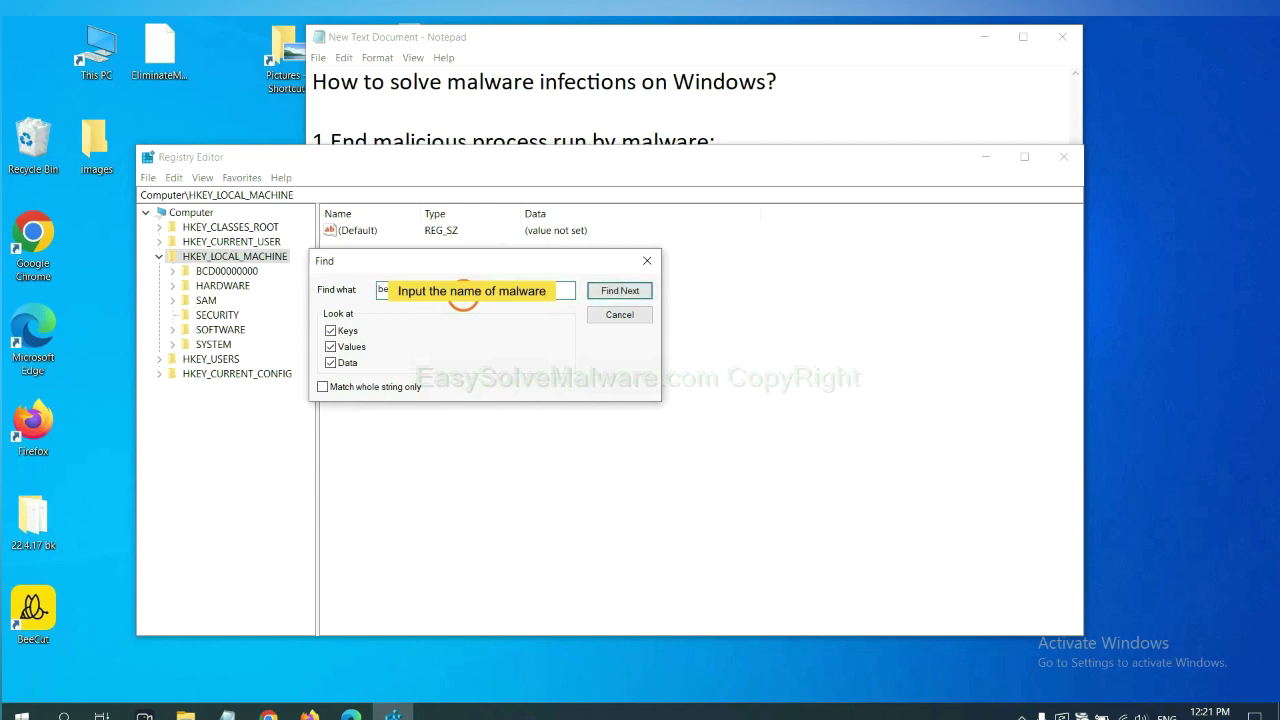
pyautogui.click(619, 291)
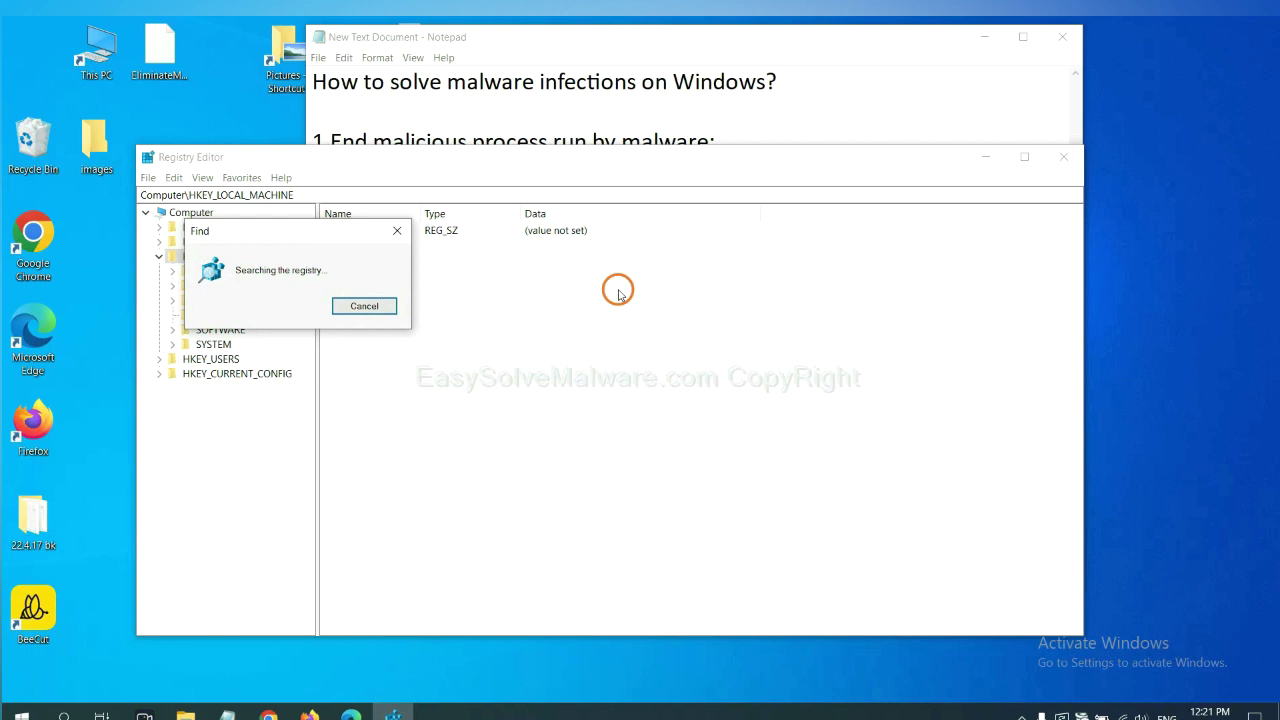
pyautogui.moveTo(314, 222); pyautogui.dragTo(514, 226)
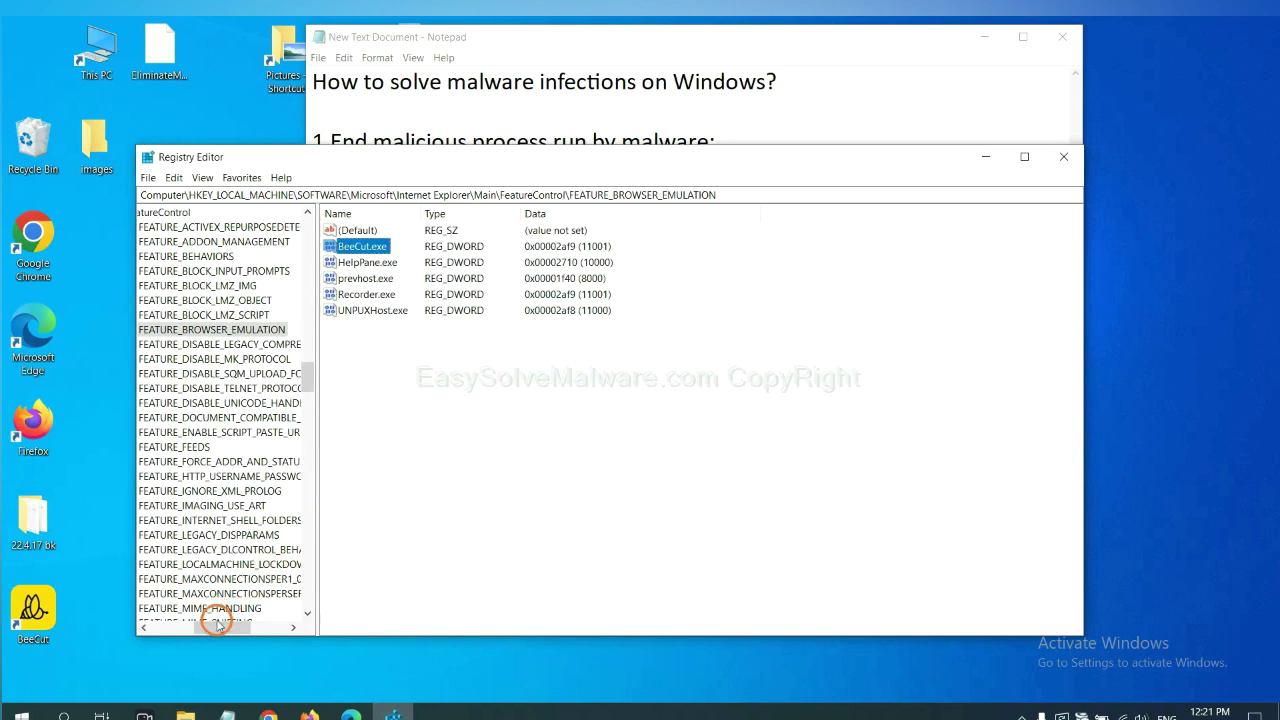
pyautogui.moveTo(219, 627); pyautogui.dragTo(206, 624)
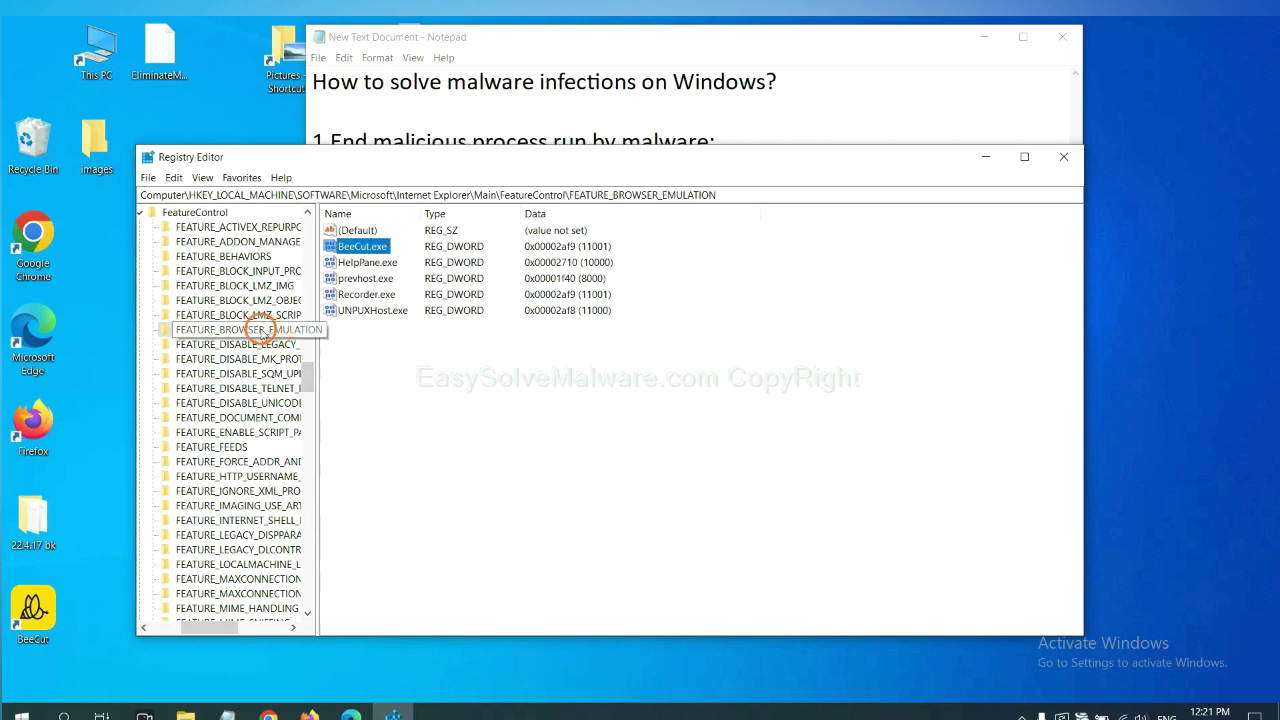
pyautogui.rightClick(260, 329)
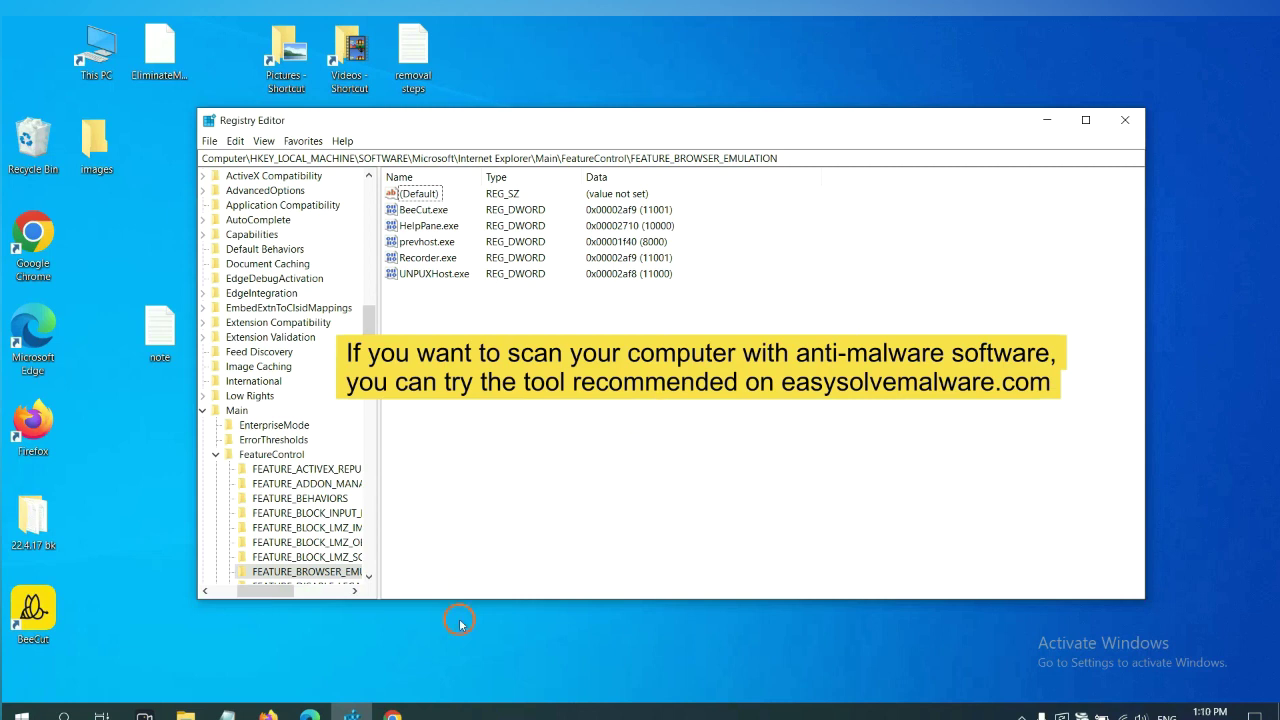
# Scroll through the EasySolveMalware guide's Quick Menu, then return to the Notepad notes
pyautogui.click(400, 714)
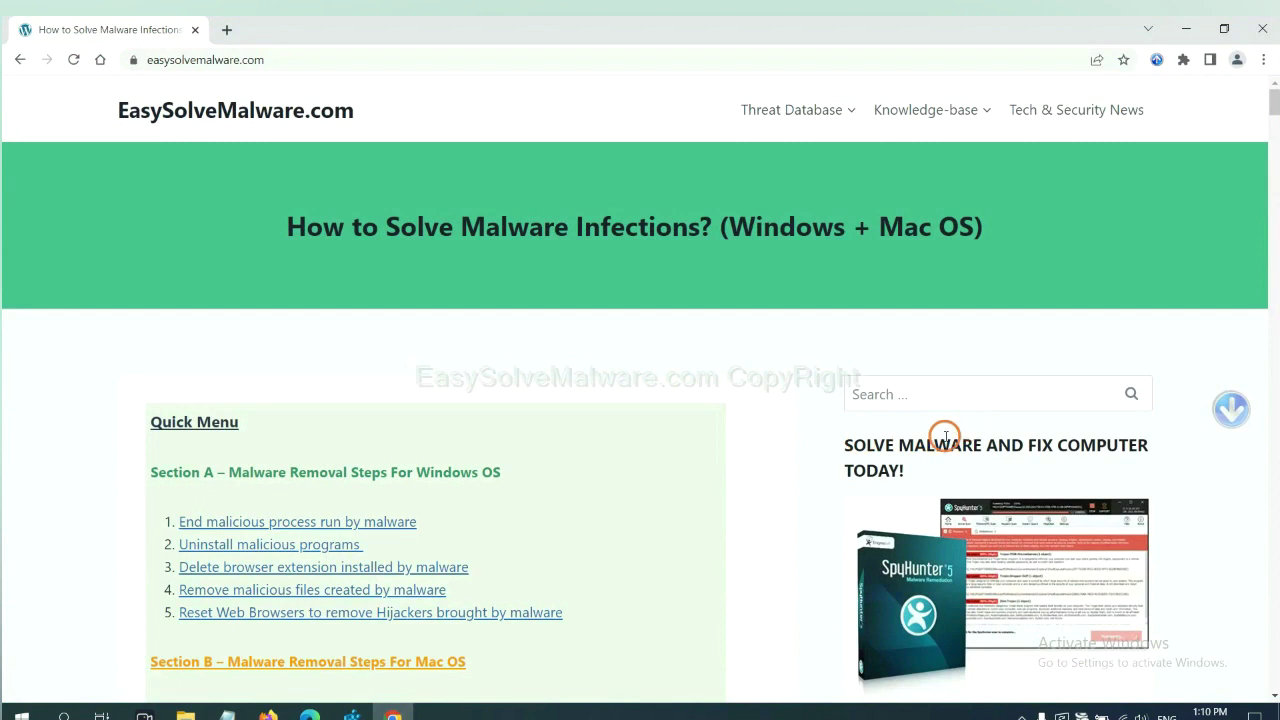
pyautogui.scroll(-1, 931, 457)
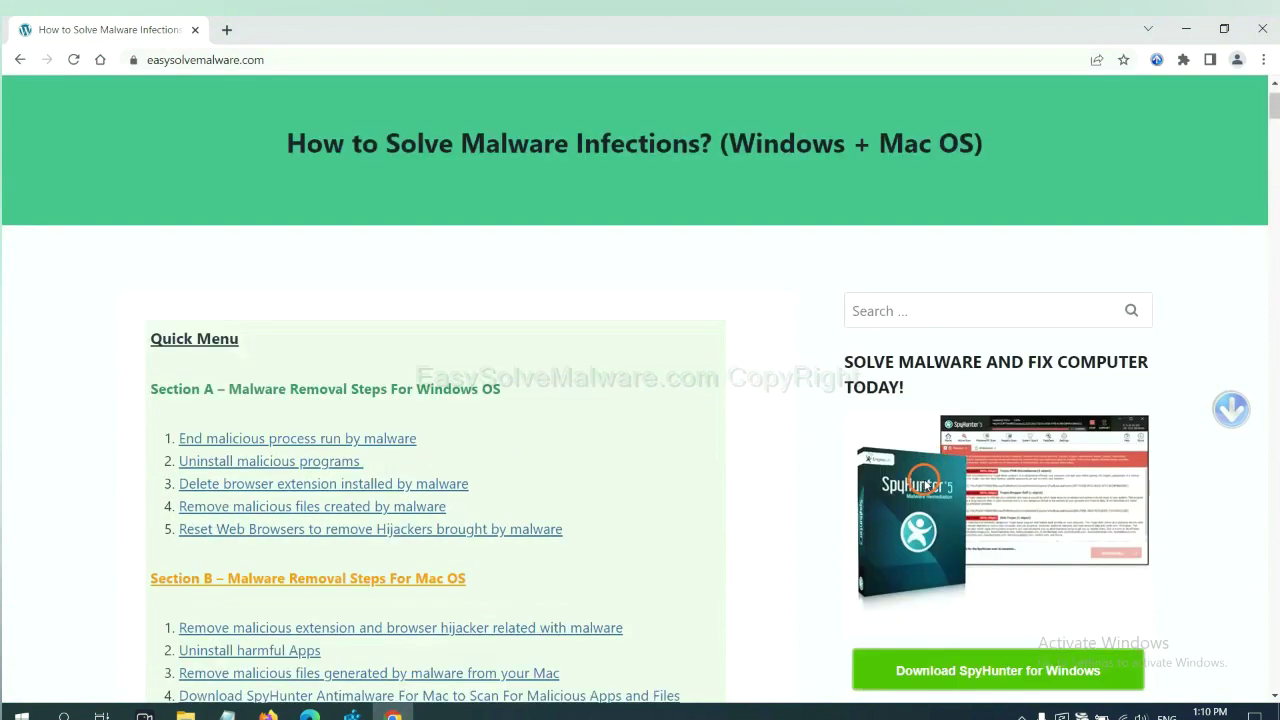
pyautogui.scroll(1, 925, 478)
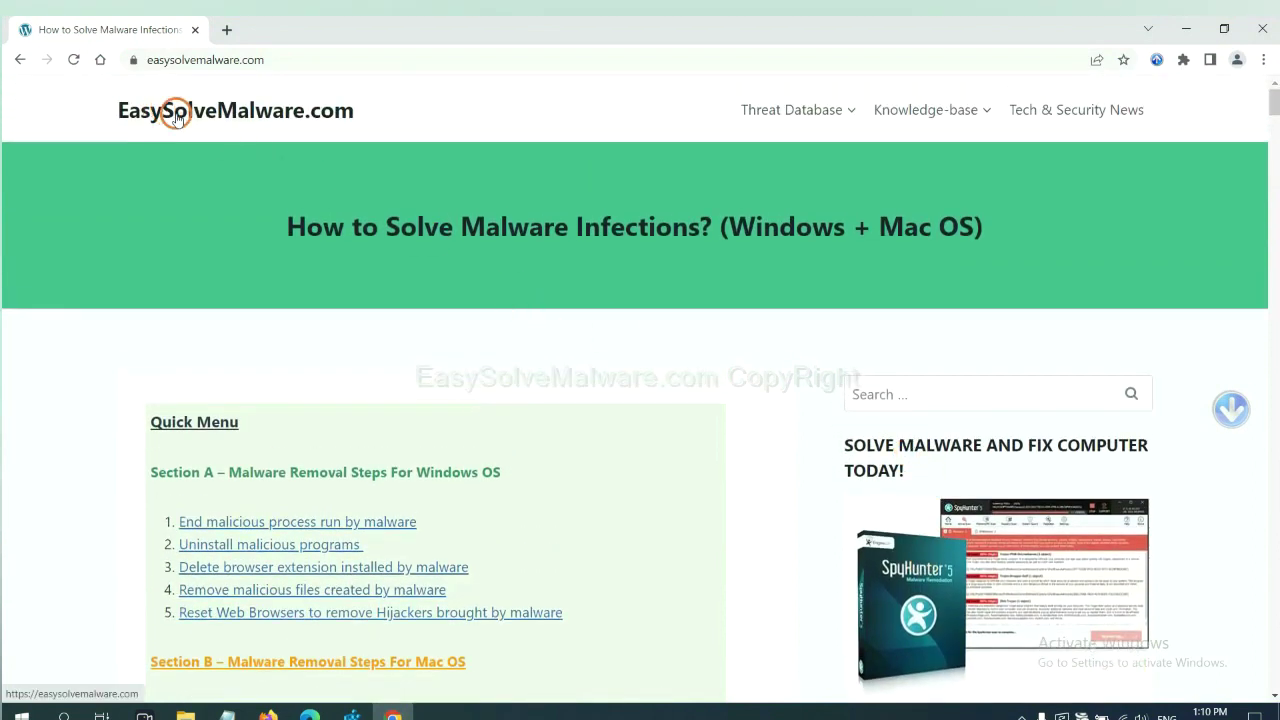
pyautogui.scroll(-1, 1062, 505)
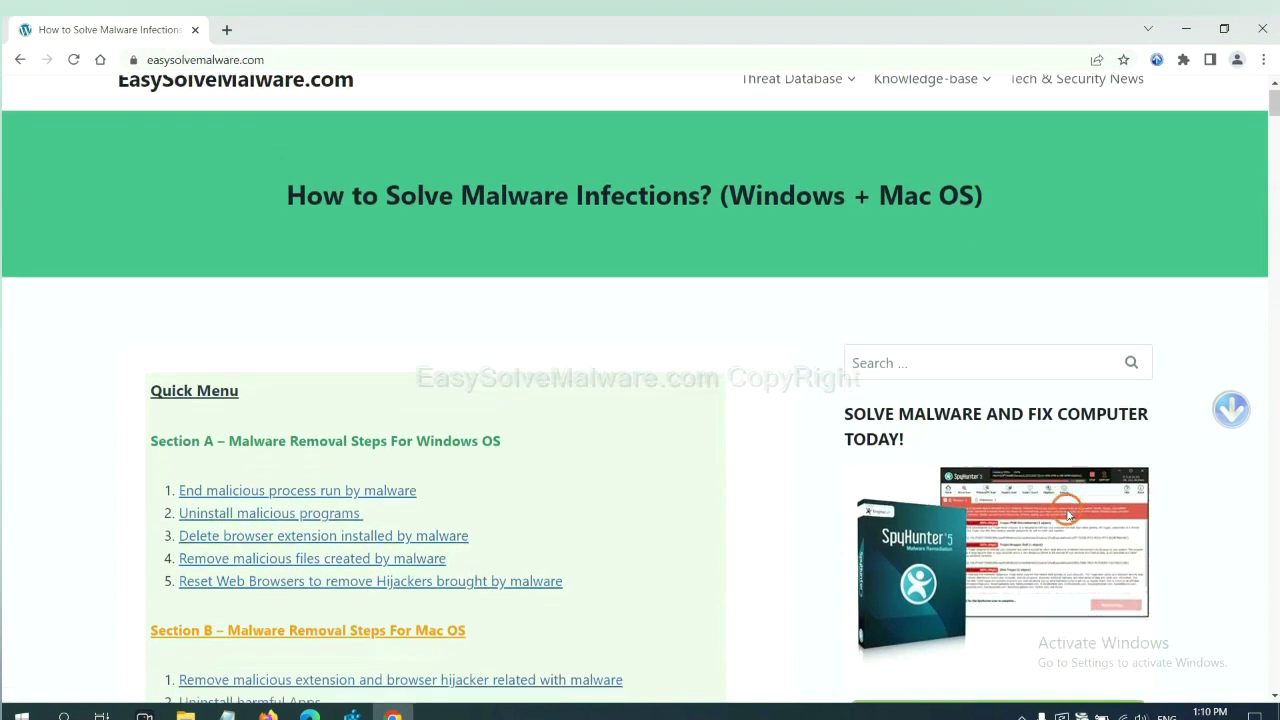
pyautogui.scroll(-2, 1050, 460)
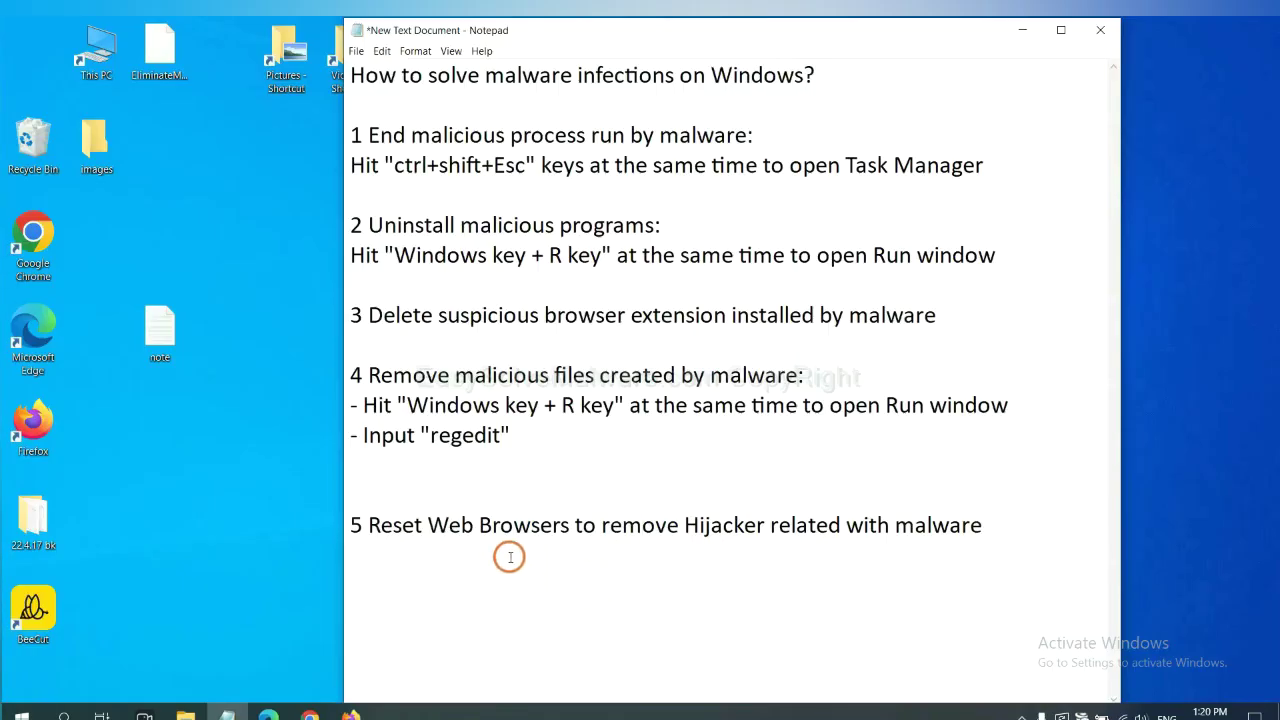
# Reset Chrome to its original default settings, found by searching Settings for 'reset'
pyautogui.click(310, 712)
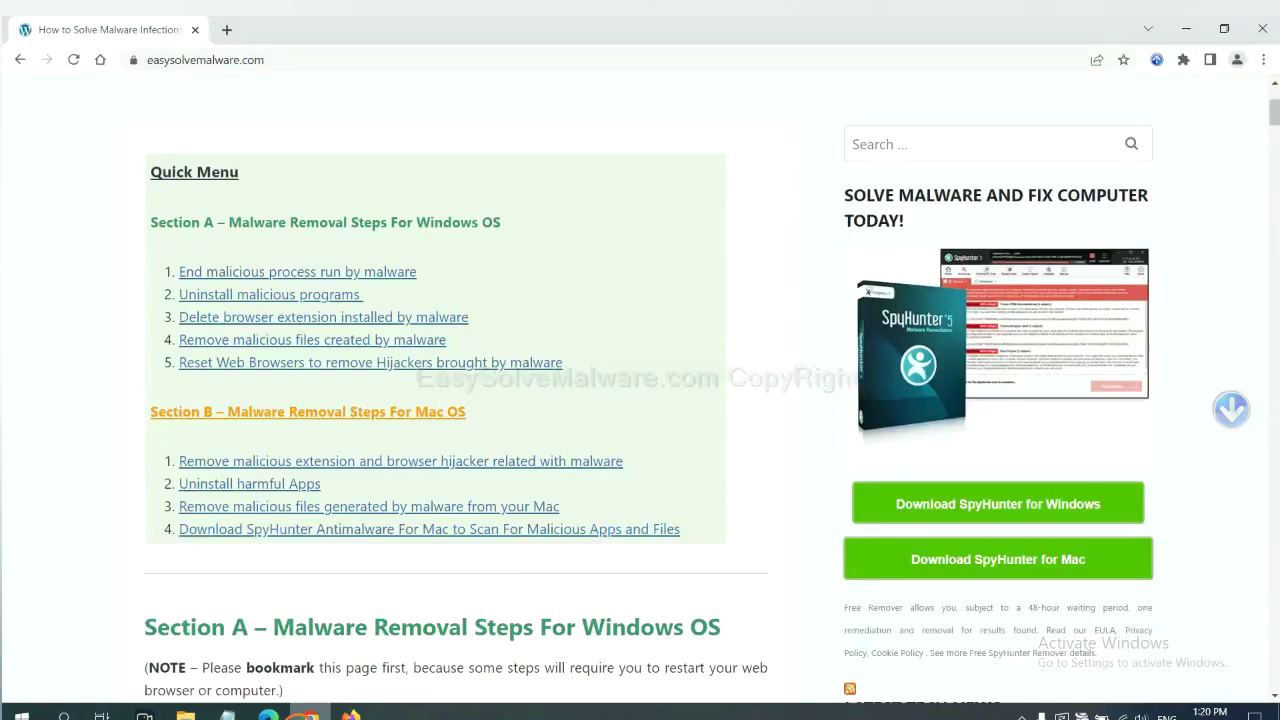
pyautogui.click(1264, 60)
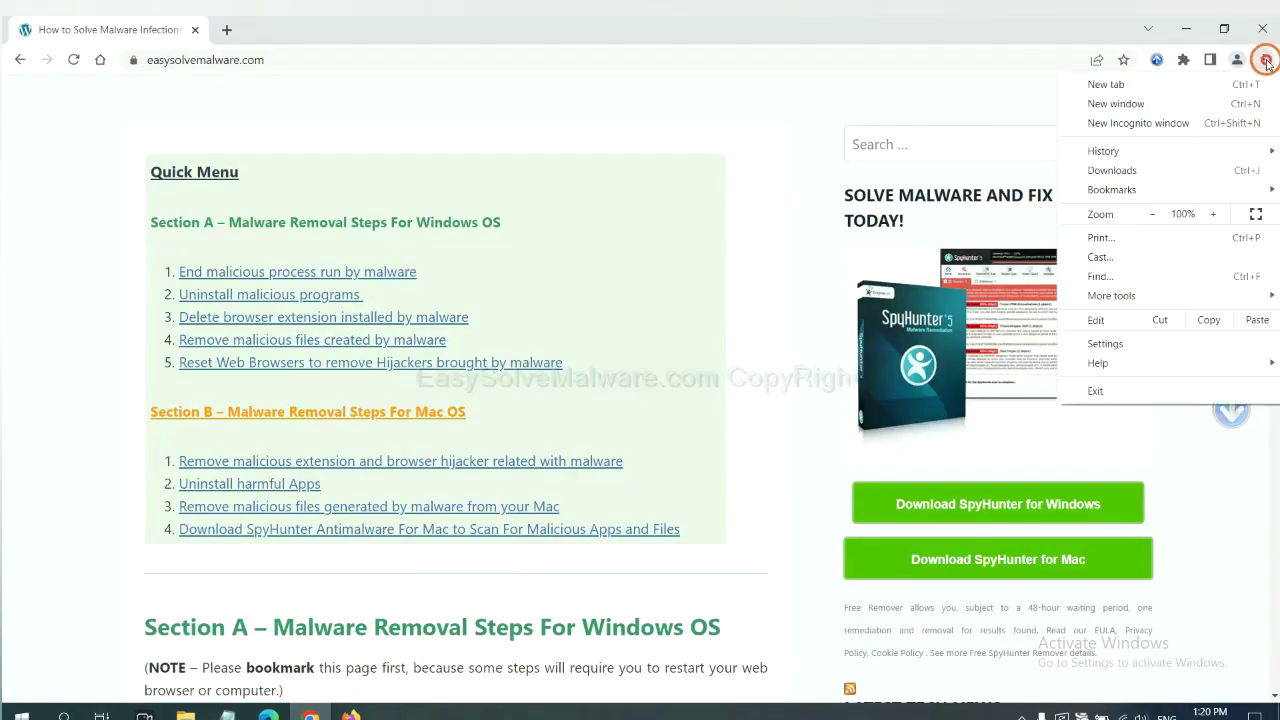
pyautogui.click(1118, 343)
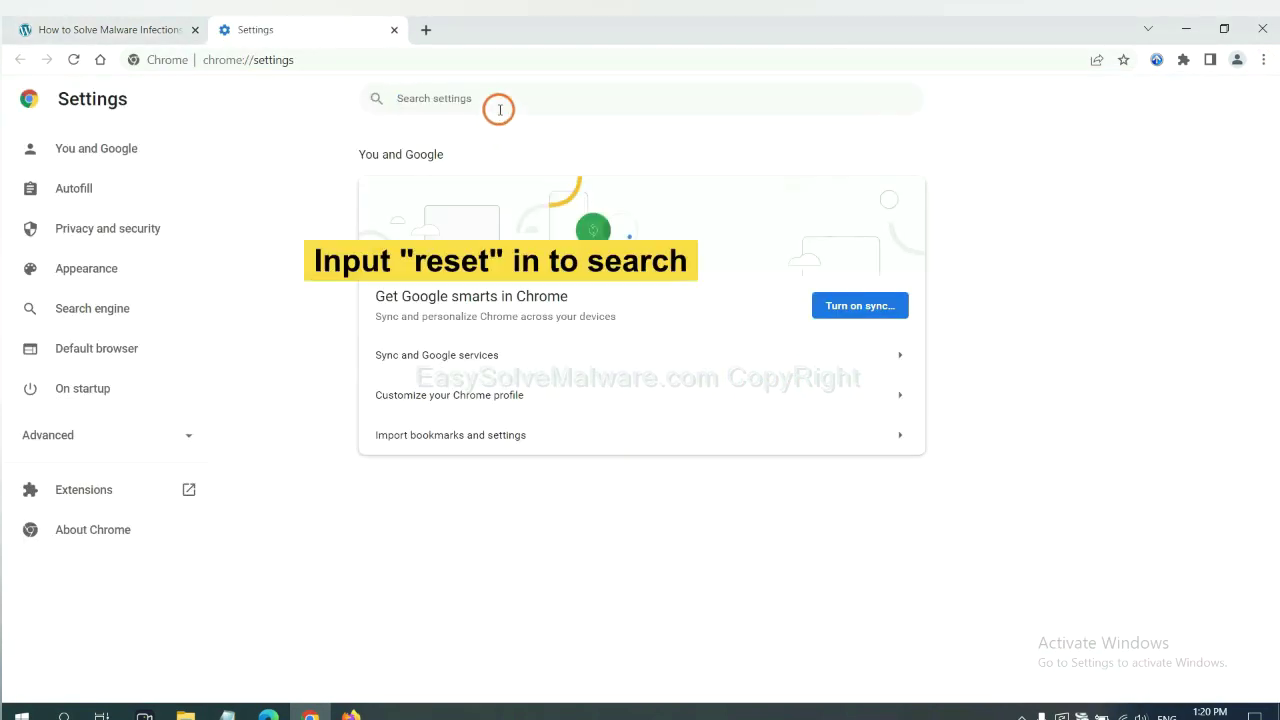
pyautogui.write('reset')
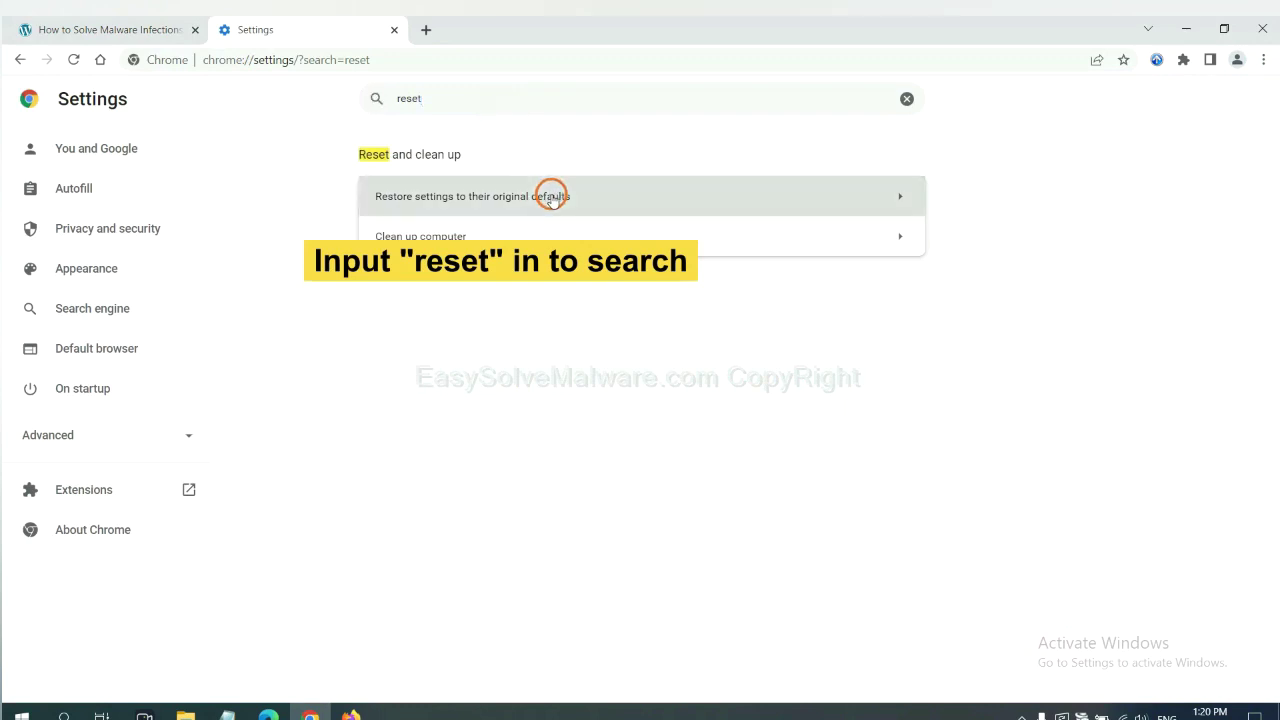
pyautogui.click(551, 197)
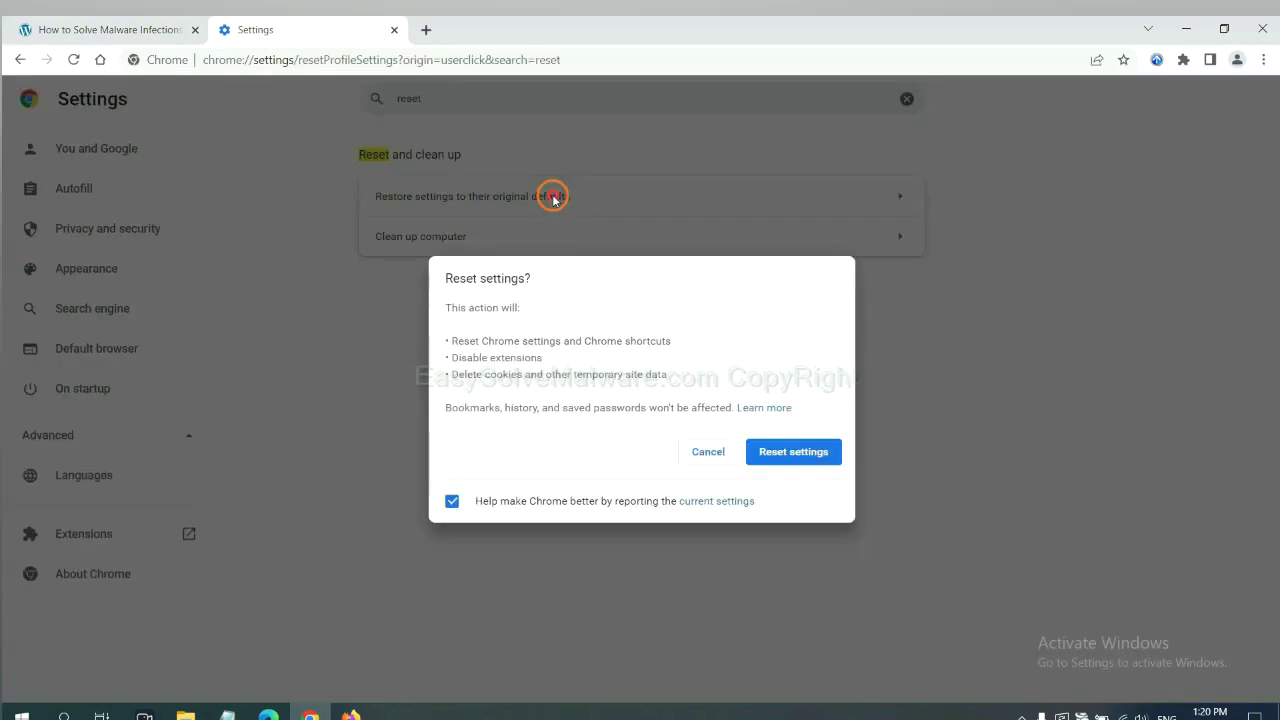
pyautogui.click(797, 452)
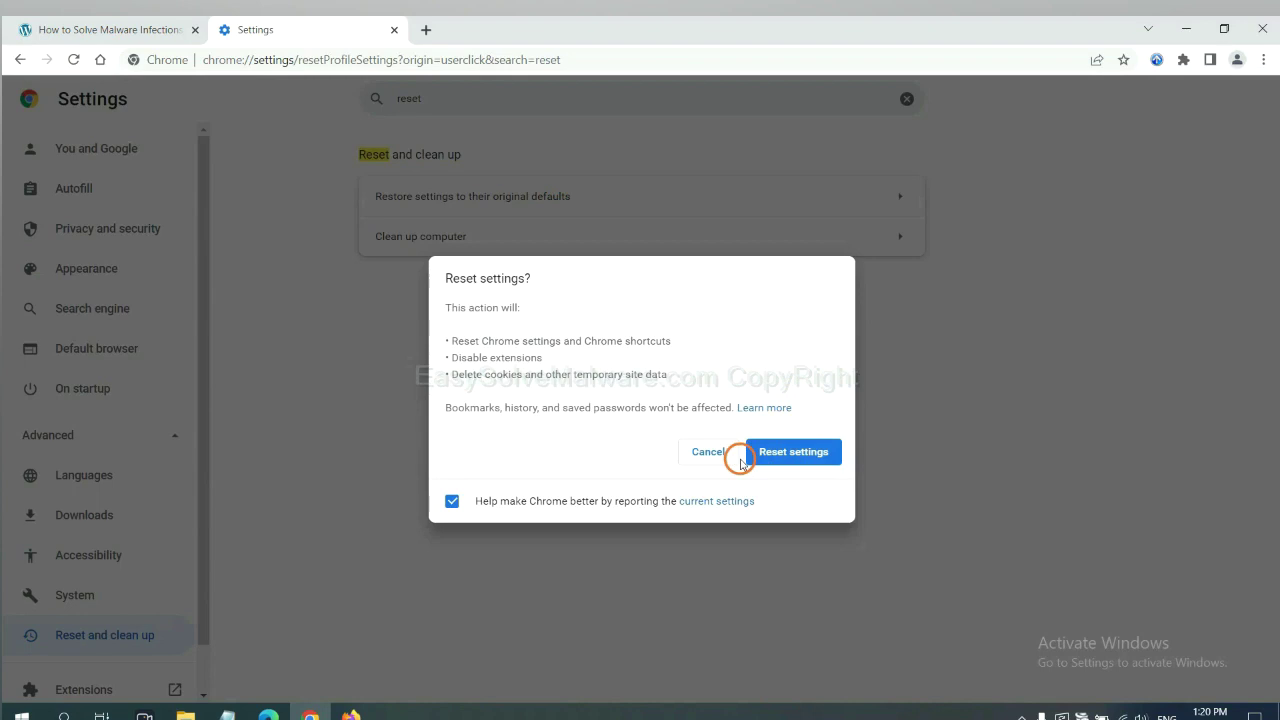
pyautogui.click(355, 712)
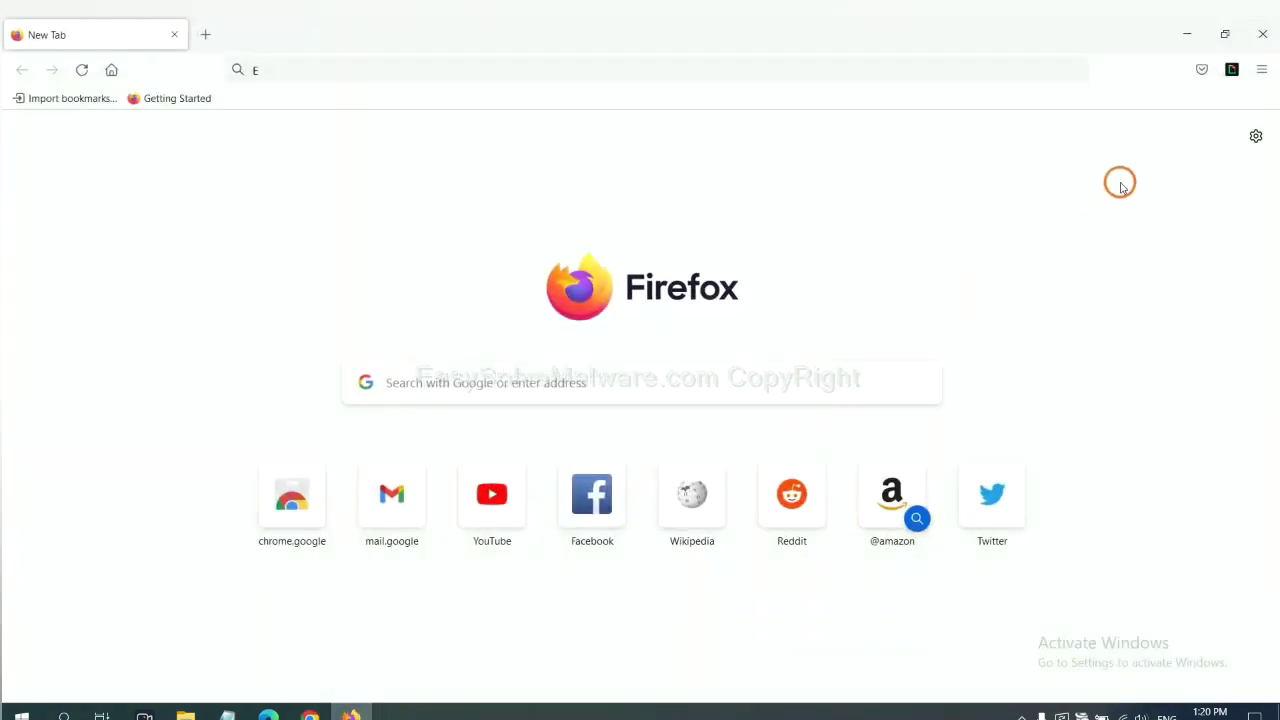
# Refresh Firefox to its default settings from the Troubleshooting Information page
pyautogui.click(1261, 73)
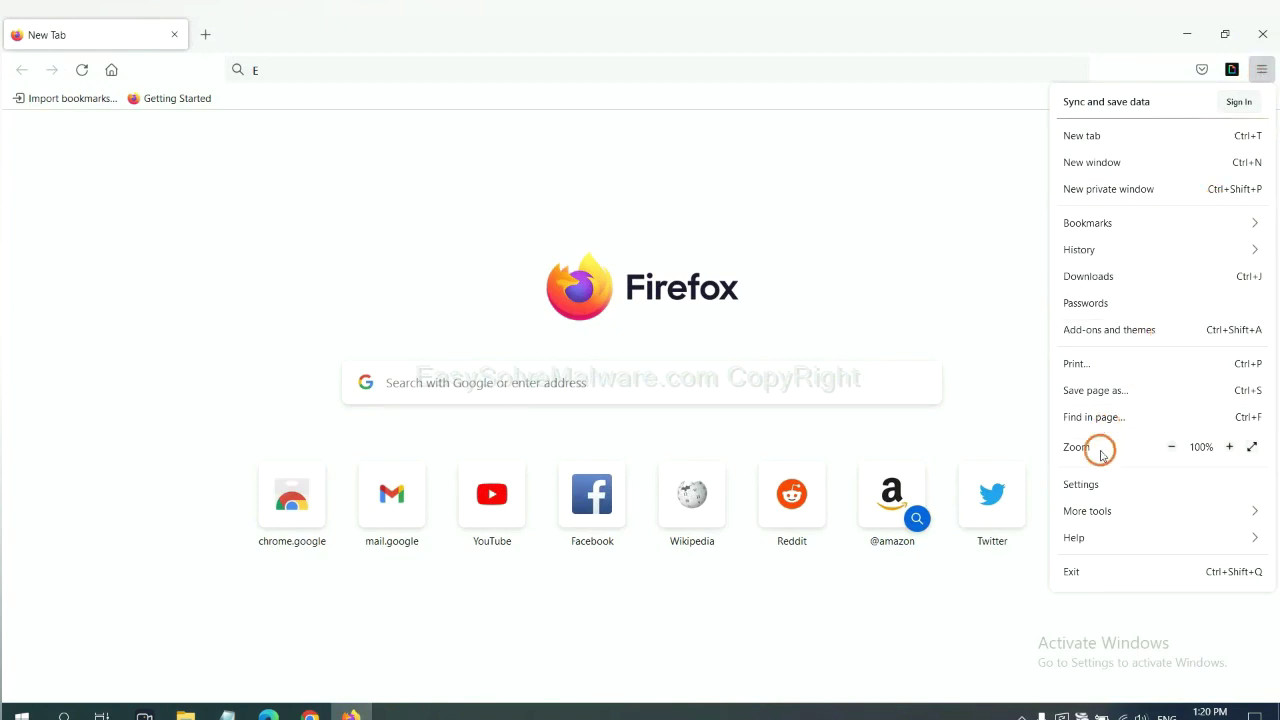
pyautogui.click(1101, 537)
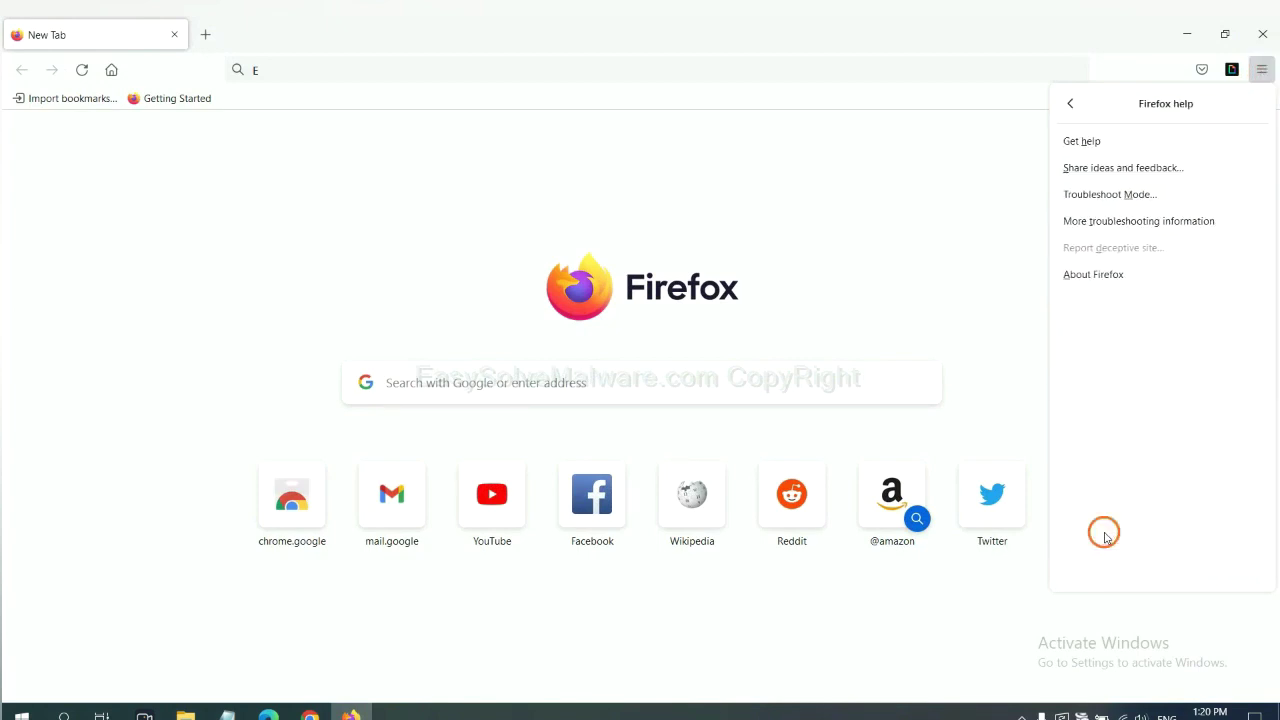
pyautogui.click(1127, 223)
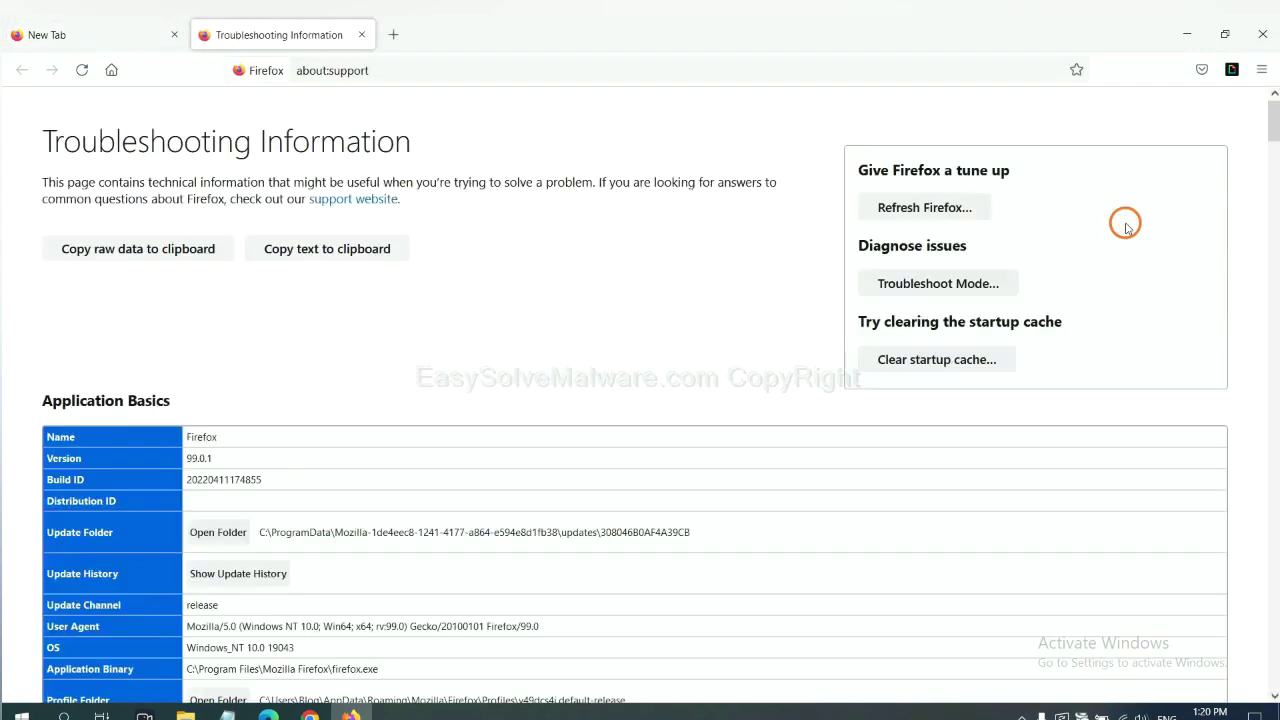
pyautogui.click(901, 210)
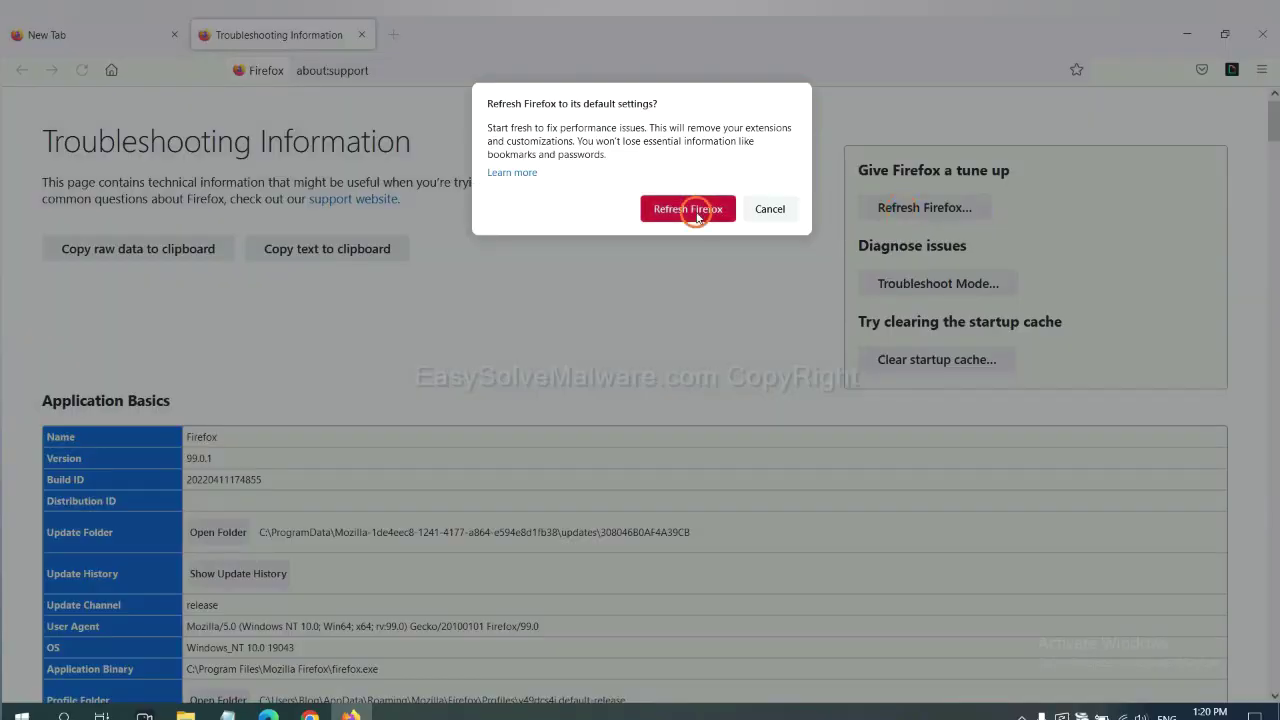
pyautogui.click(268, 713)
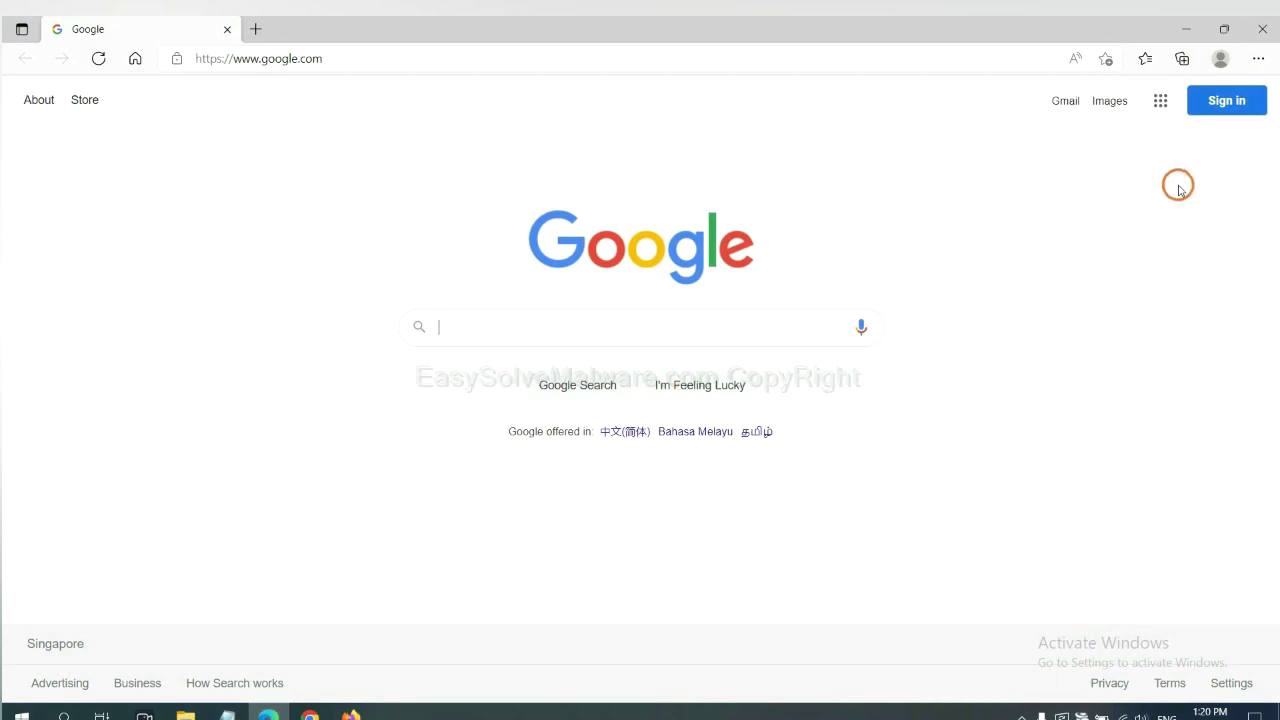
# Bring up Edge's 'Restore settings to their default values' prompt by searching Settings for 'reset'
pyautogui.click(1258, 60)
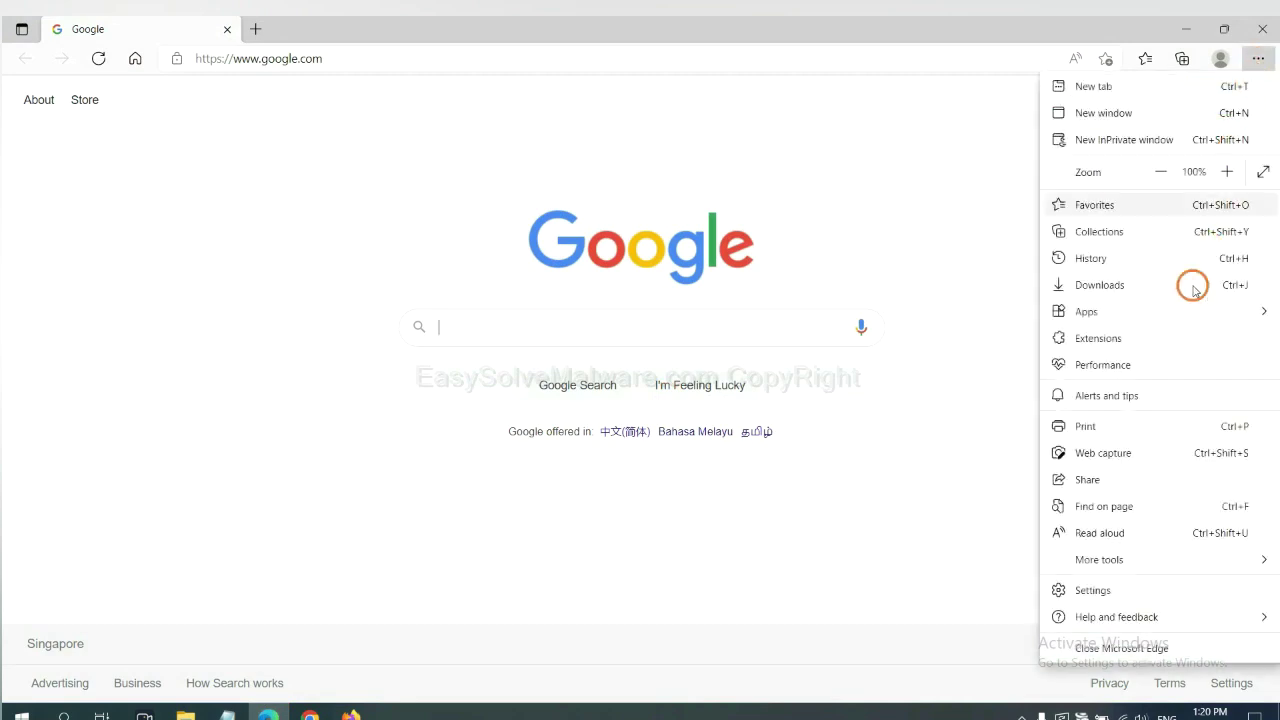
pyautogui.click(1093, 590)
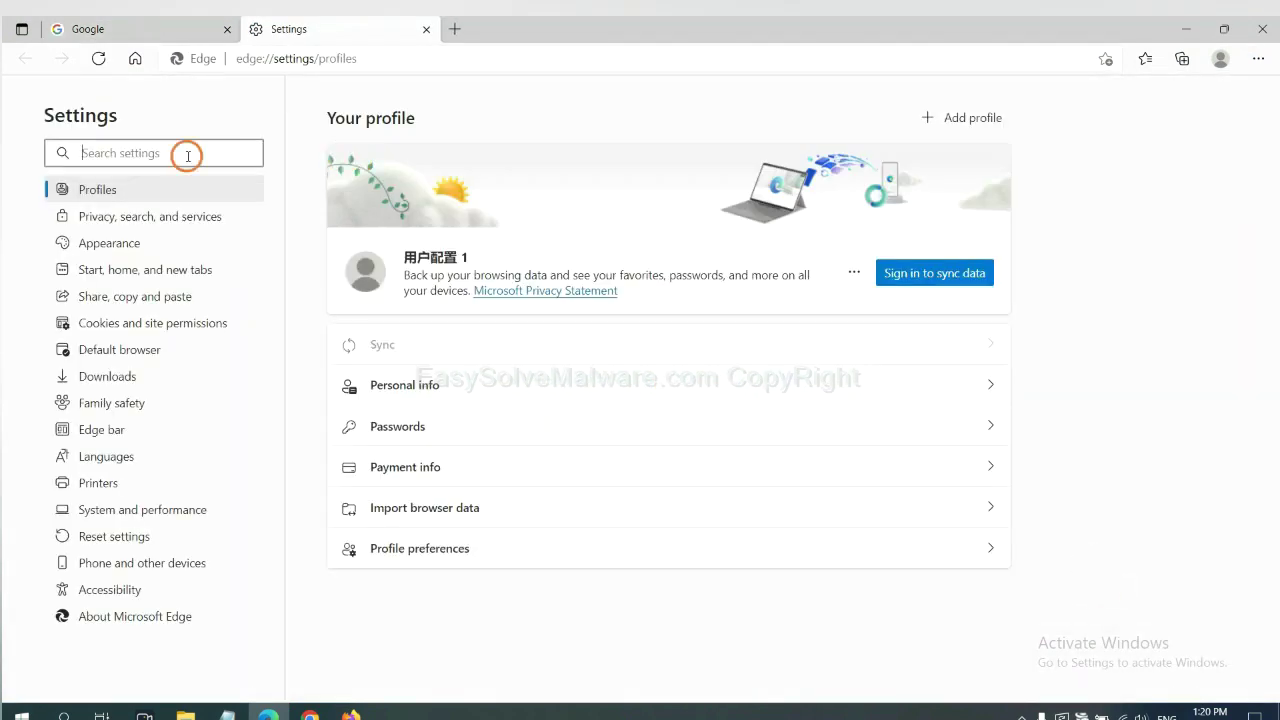
pyautogui.write('re')
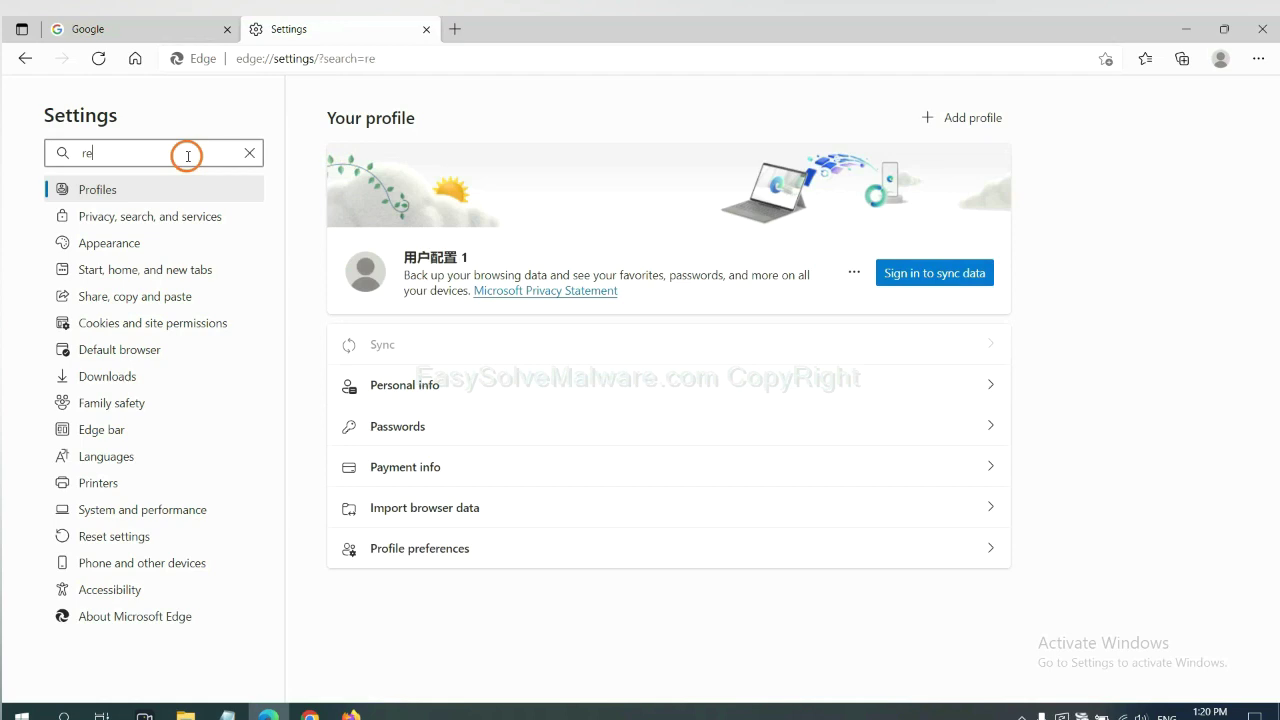
pyautogui.write('set')
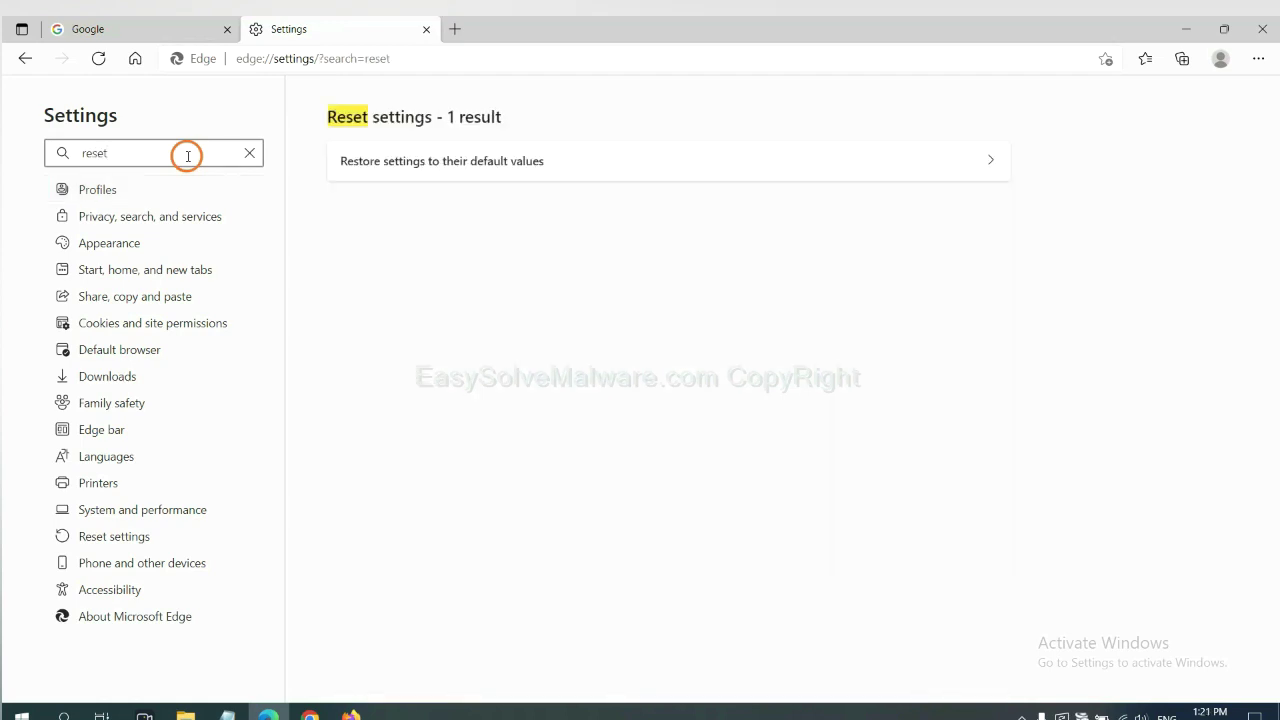
pyautogui.click(450, 157)
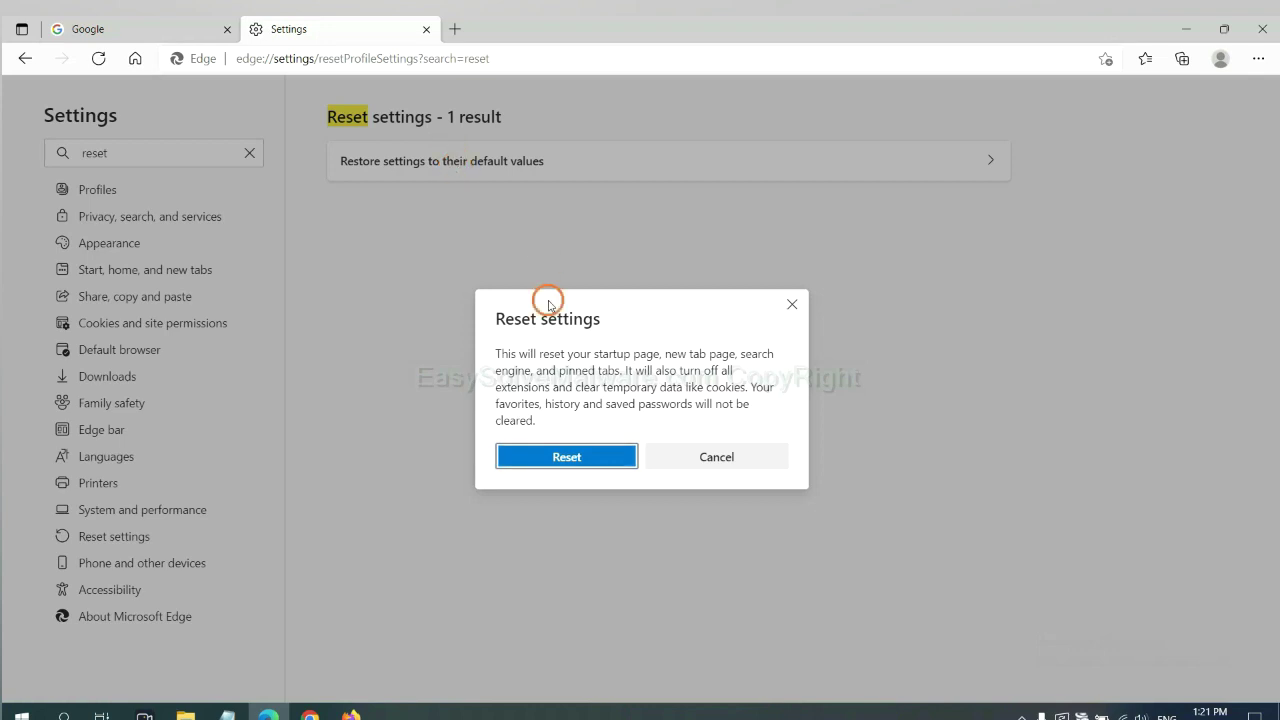